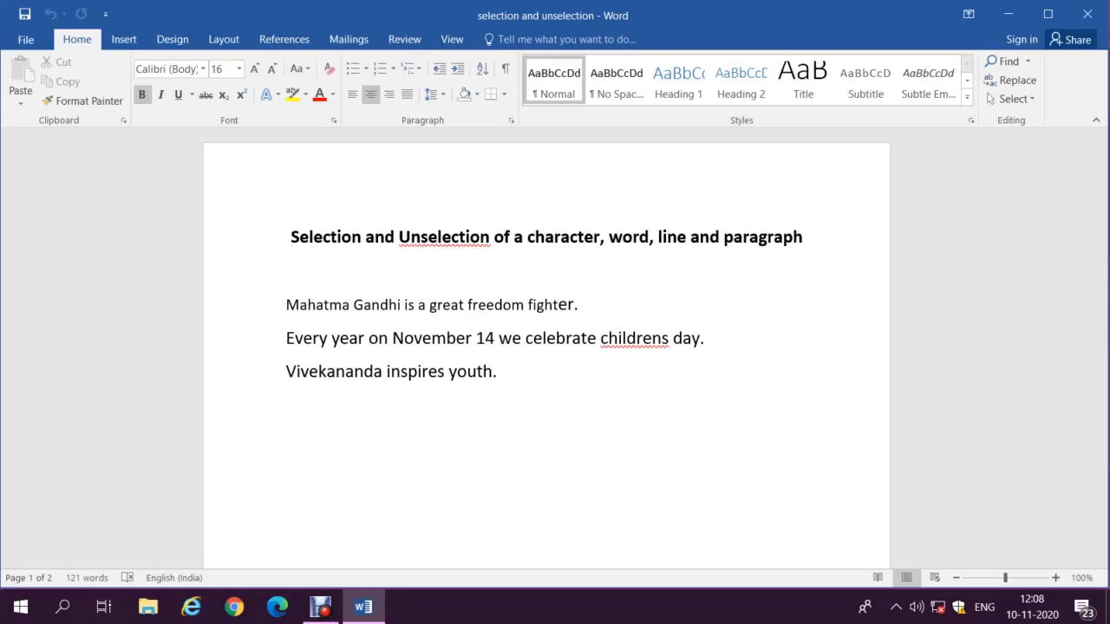
left_click(547, 270)
left_click(545, 305)
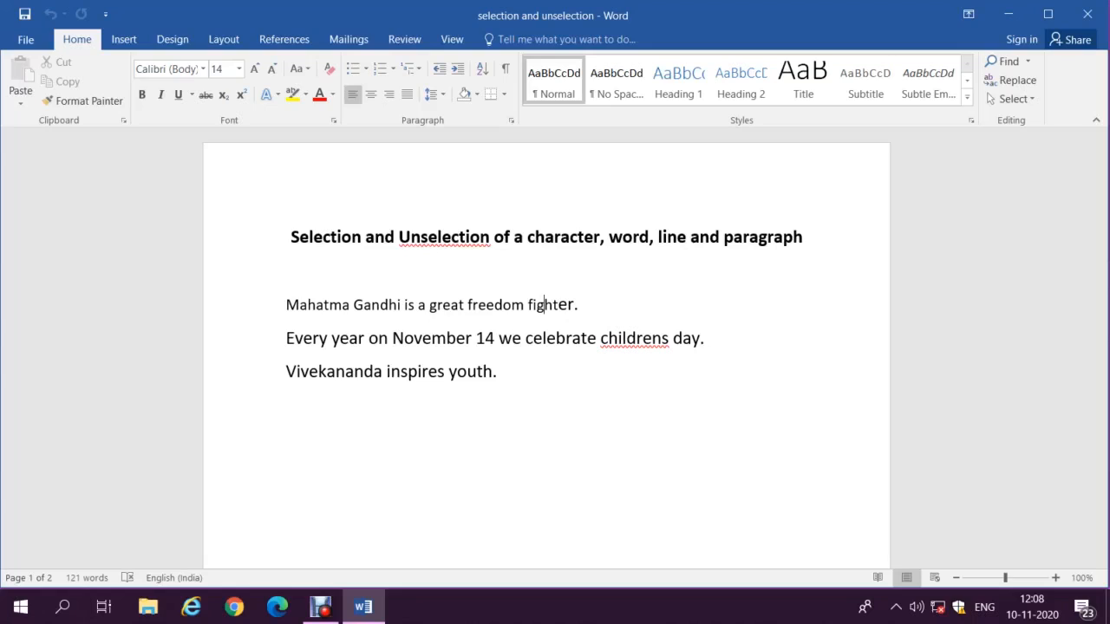
key("Home")
key("shift+Right")
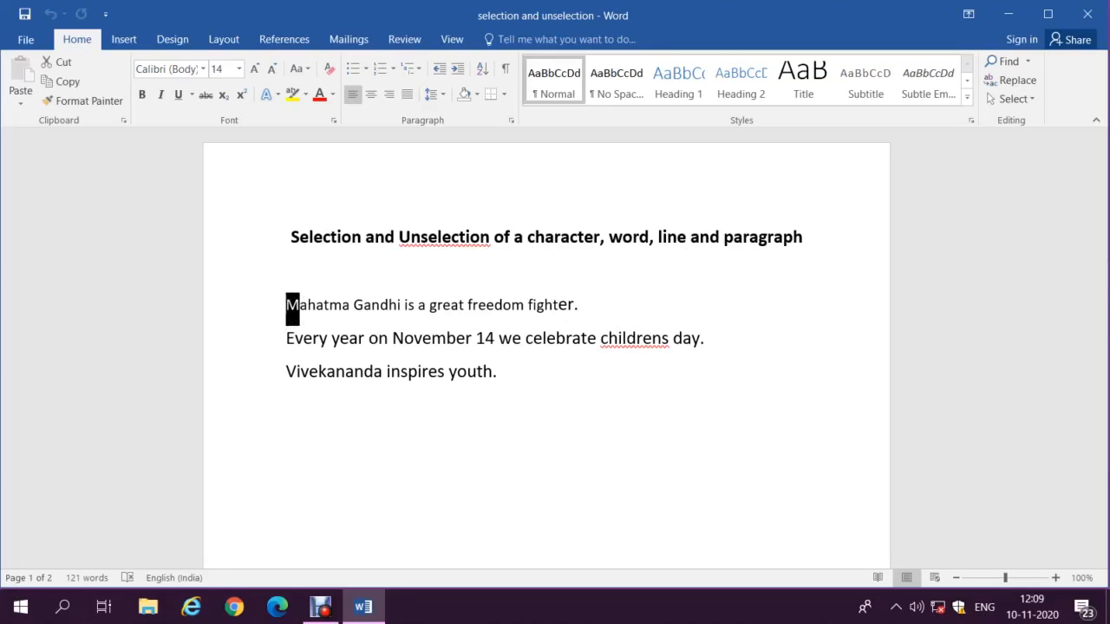
key("shift+Right")
key("shift+Right")
key("shift+Right")
key("shift+Right")
key("shift+Right")
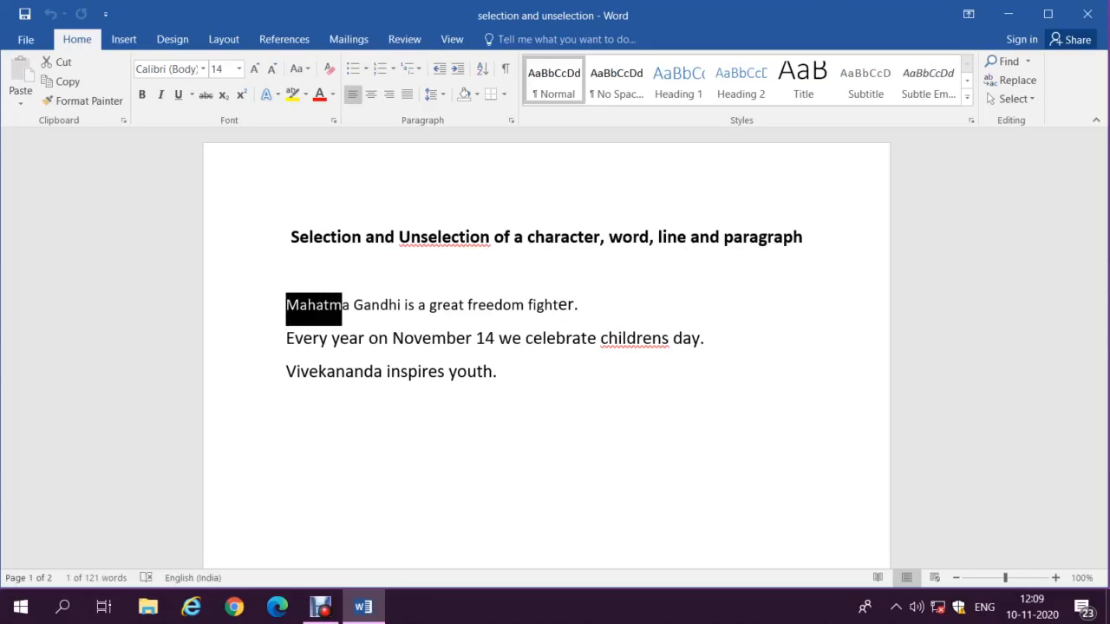
key("shift+Right")
key("shift+Right")
key("shift+Left")
key("shift+Left")
key("shift+Left")
key("shift+Left")
key("shift+Left")
key("shift+Left")
key("shift+Left")
key("shift+Left")
key("shift+Left")
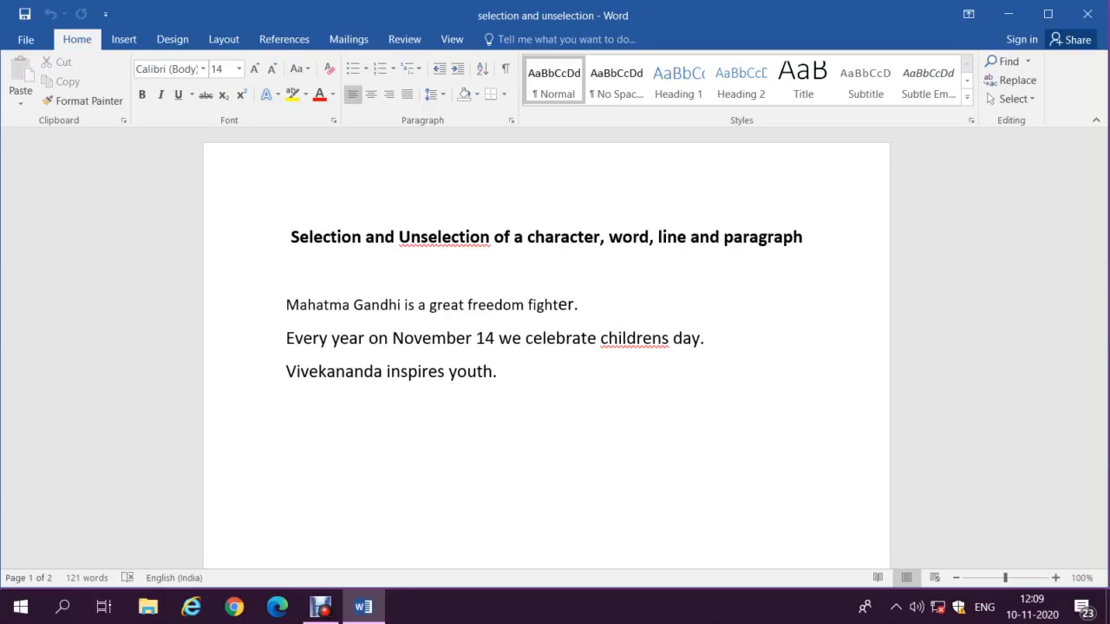
key("ctrl+shift+Right")
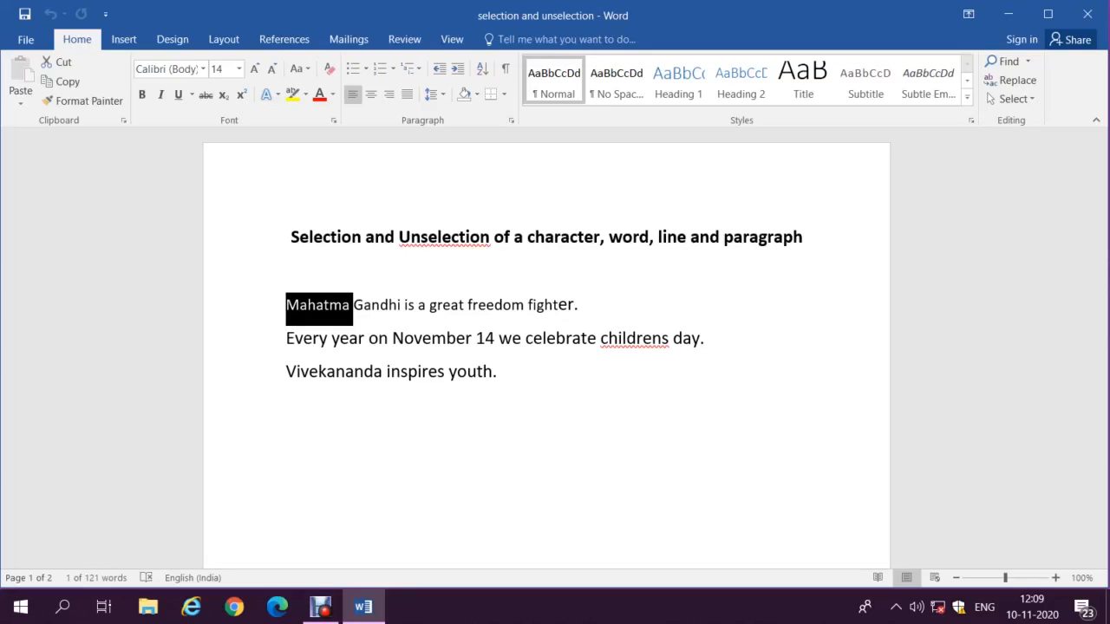
key("shift+Right")
key("shift+Right")
key("shift+Right")
key("shift+Right")
key("shift+Right")
key("shift+Right")
key("shift+Right")
key("shift+Right")
key("shift+Right")
key("shift+Right")
key("shift+Right")
key("shift+Right")
key("ctrl+shift+Right")
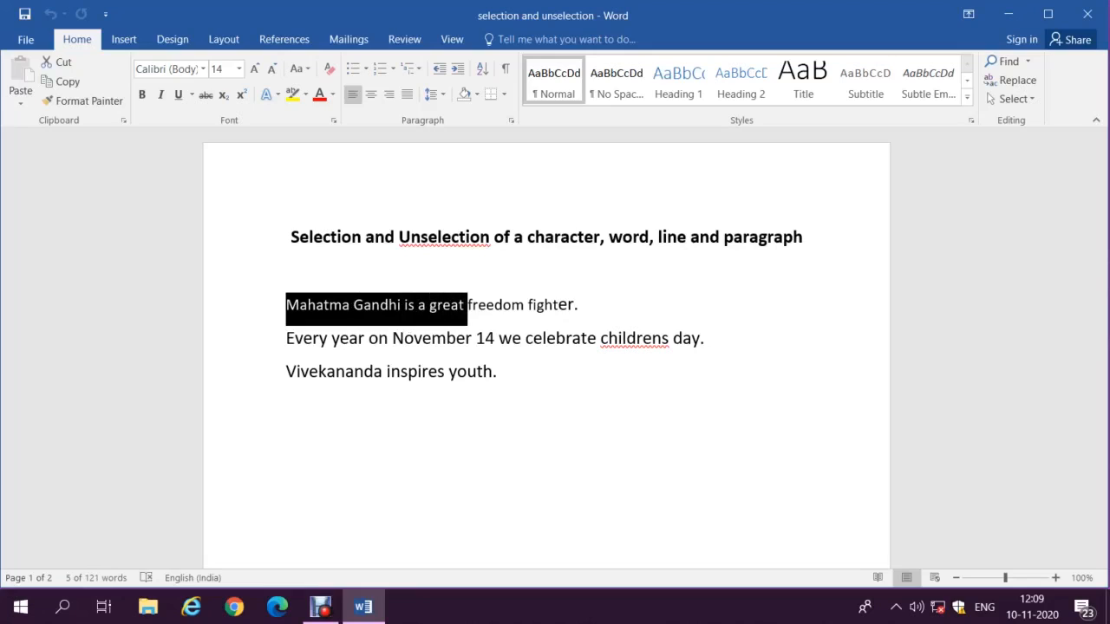
key("ctrl+shift+Right")
key("ctrl+shift+Right")
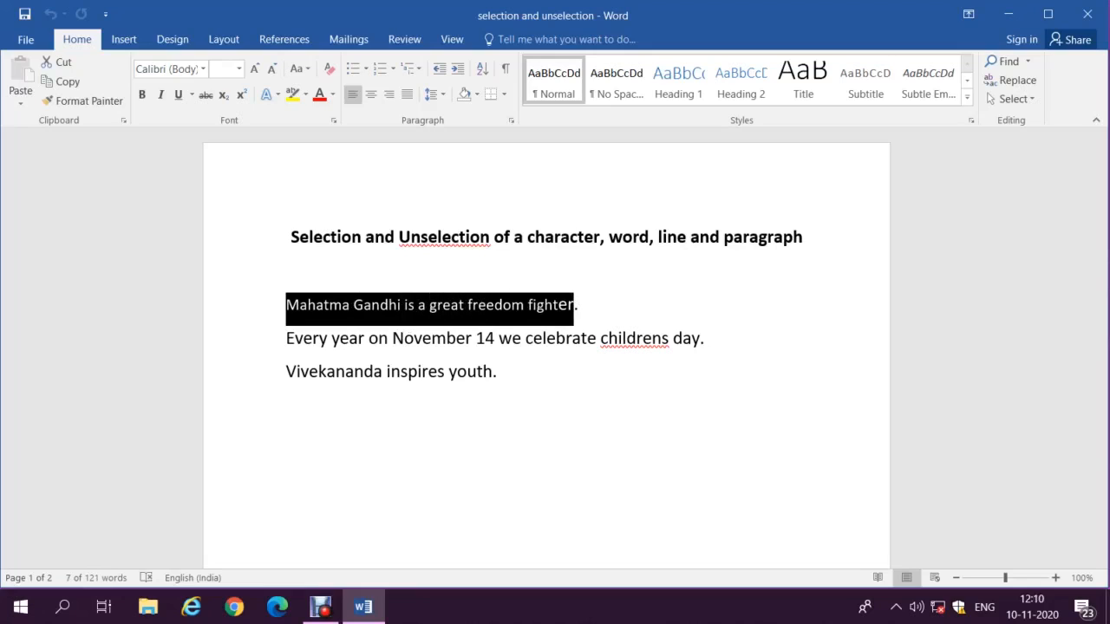
key("ctrl+shift+Right")
key("ctrl+shift+Right")
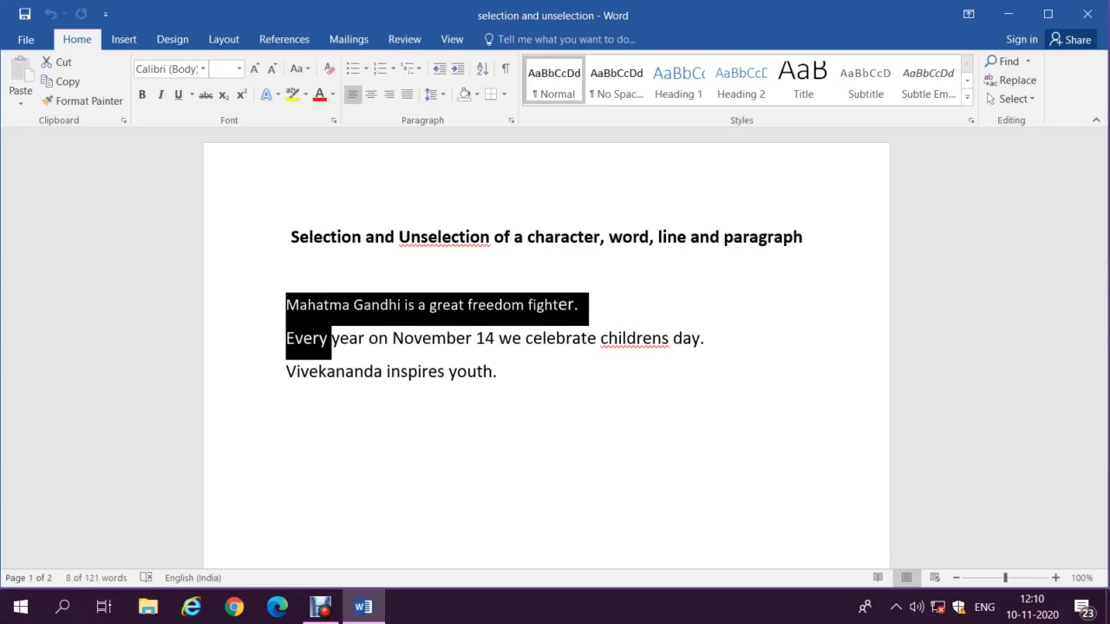
key("ctrl+shift+Left")
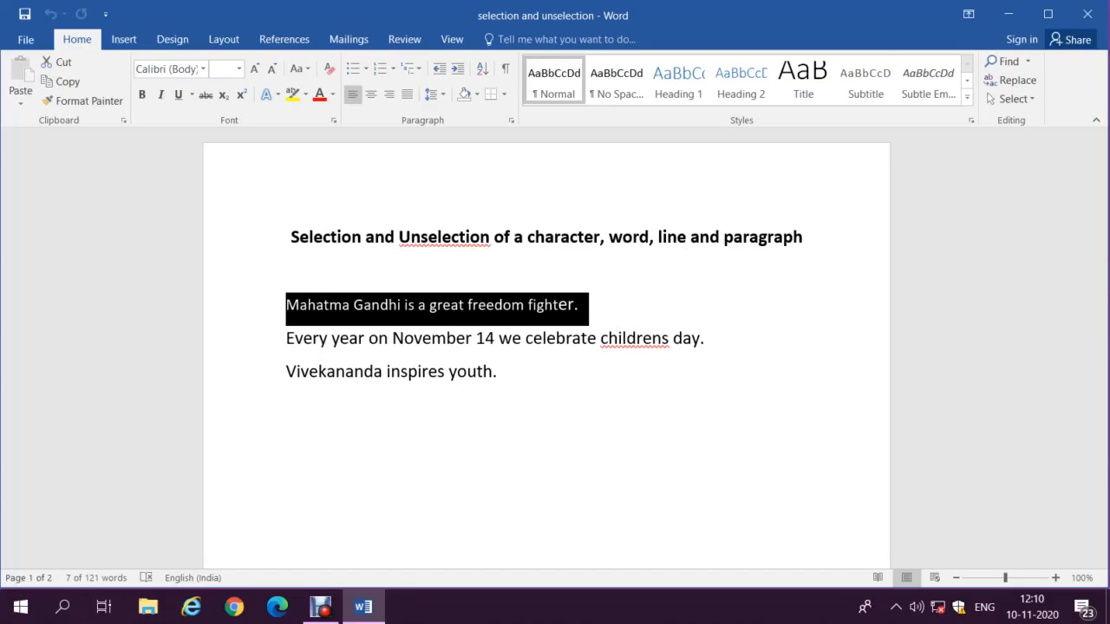
key("shift+Left")
key("shift+Left")
key("ctrl+shift+Left")
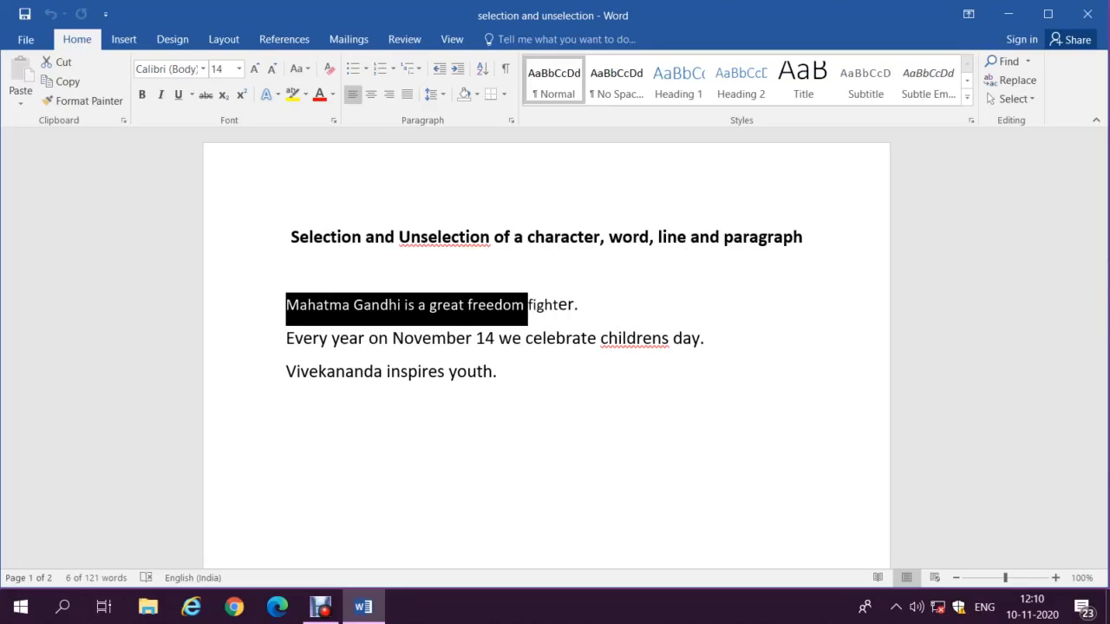
key("ctrl+shift+Left")
key("ctrl+shift+Left")
key("ctrl+shift+Left")
key("ctrl+shift+Left")
key("ctrl+shift+Left")
key("ctrl+shift+Left")
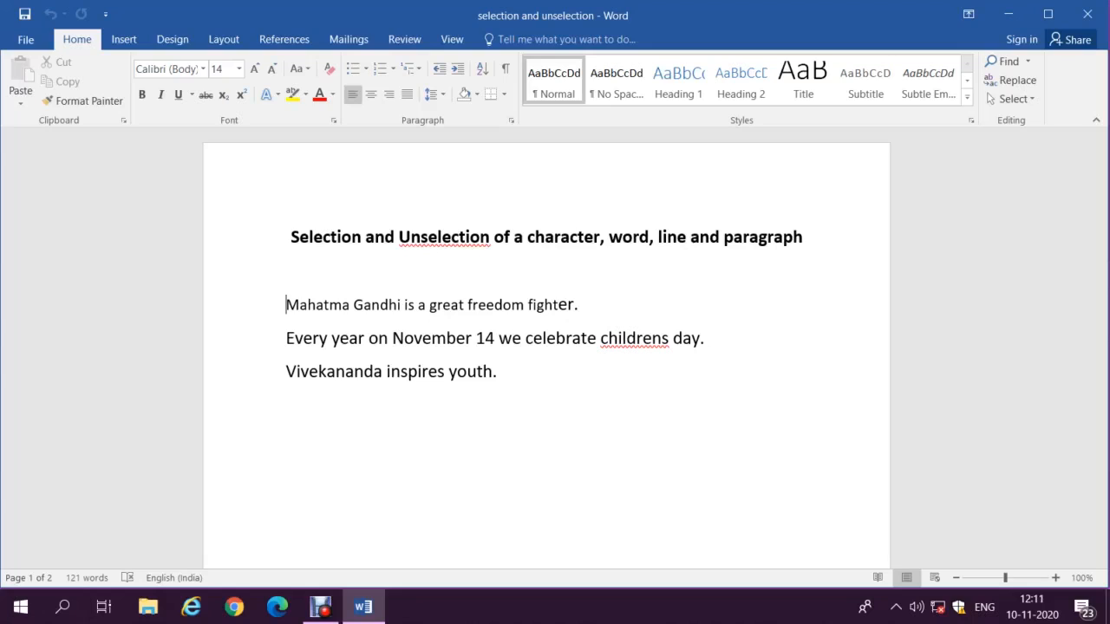
key("ctrl+Right")
key("ctrl+Right")
key("ctrl+Right")
key("ctrl+Right")
key("ctrl+Right")
key("ctrl+shift+Right")
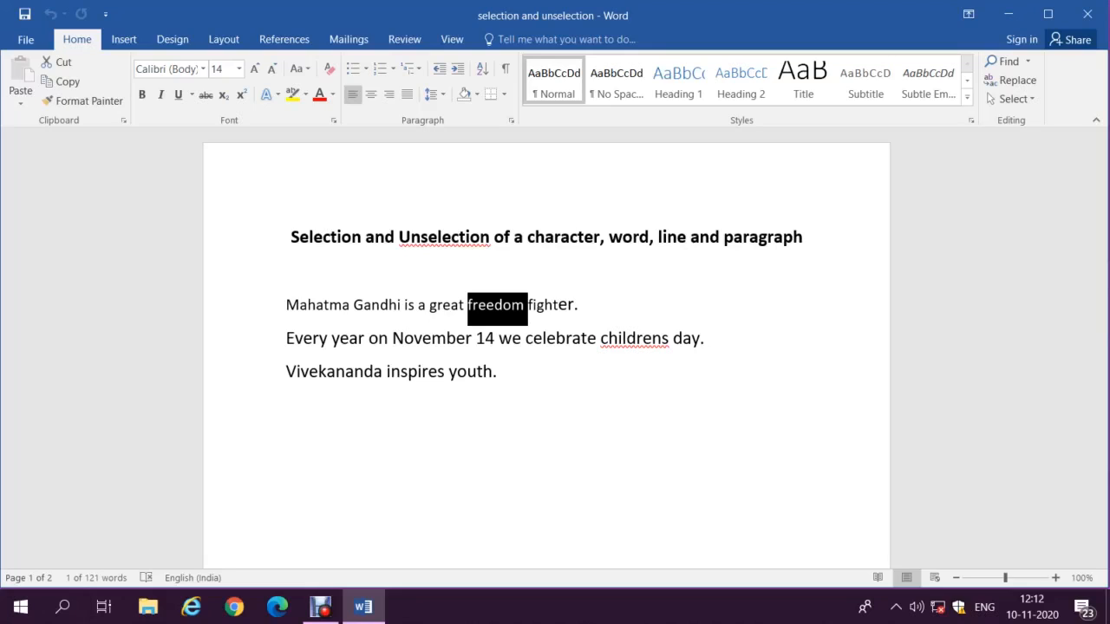
key("Home")
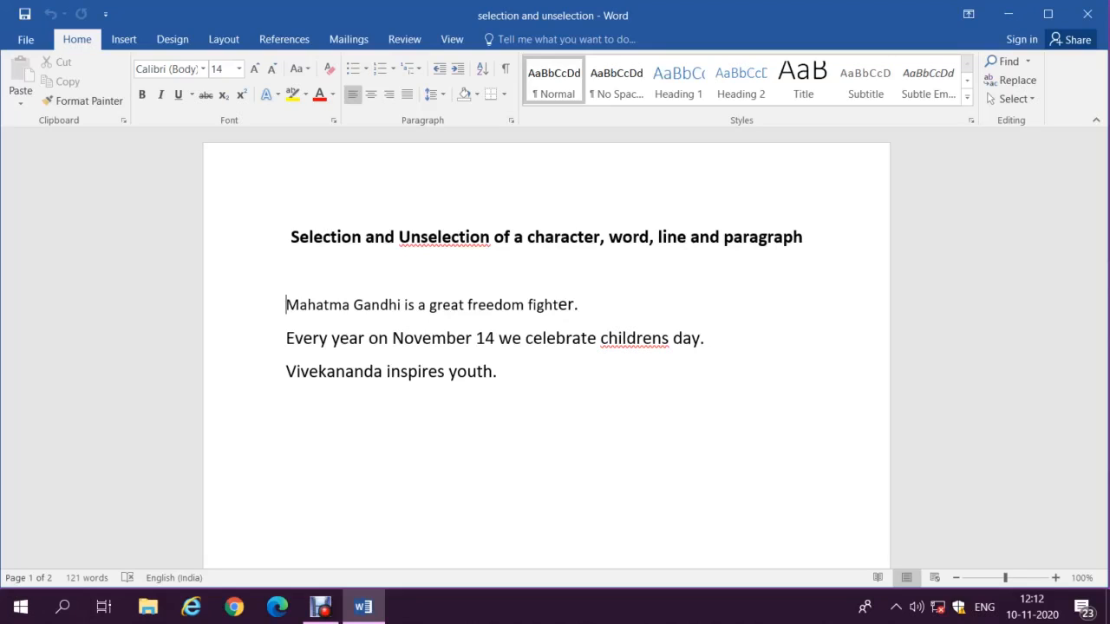
Step: Select the first line 'Mahatma Gandhi is a great freedom fighter.' and deselect it, twice
key("shift+Down")
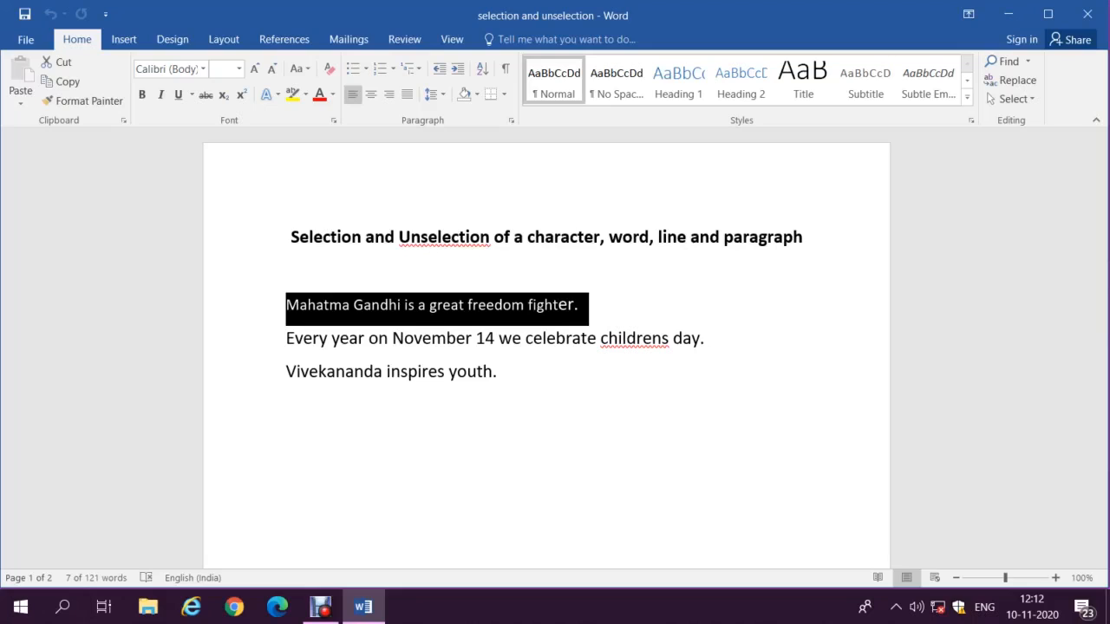
key("Left")
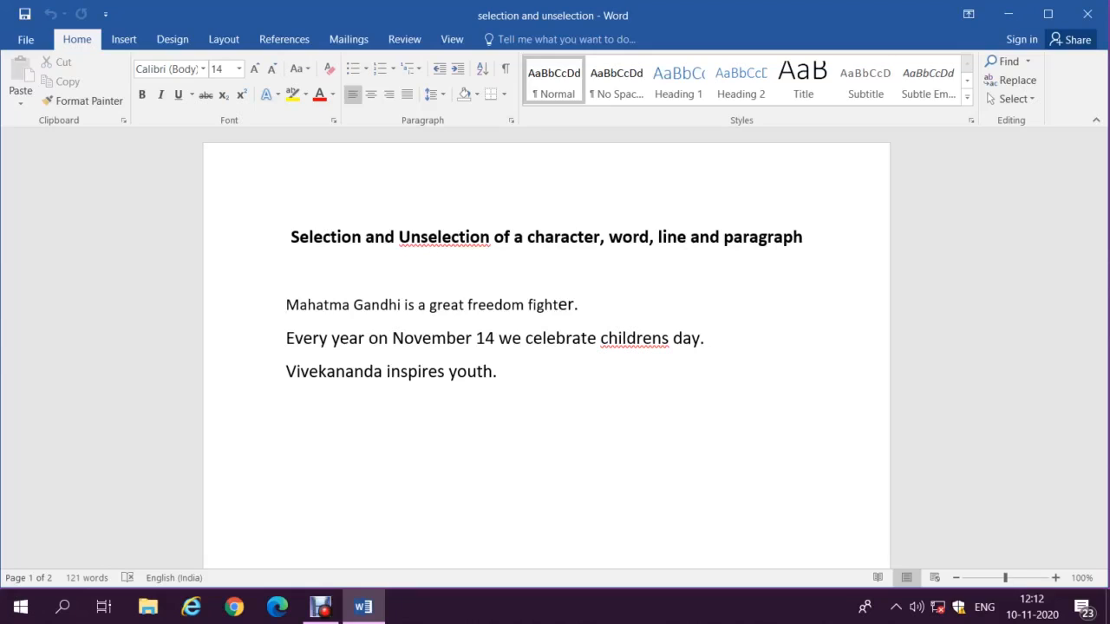
key("shift+Down")
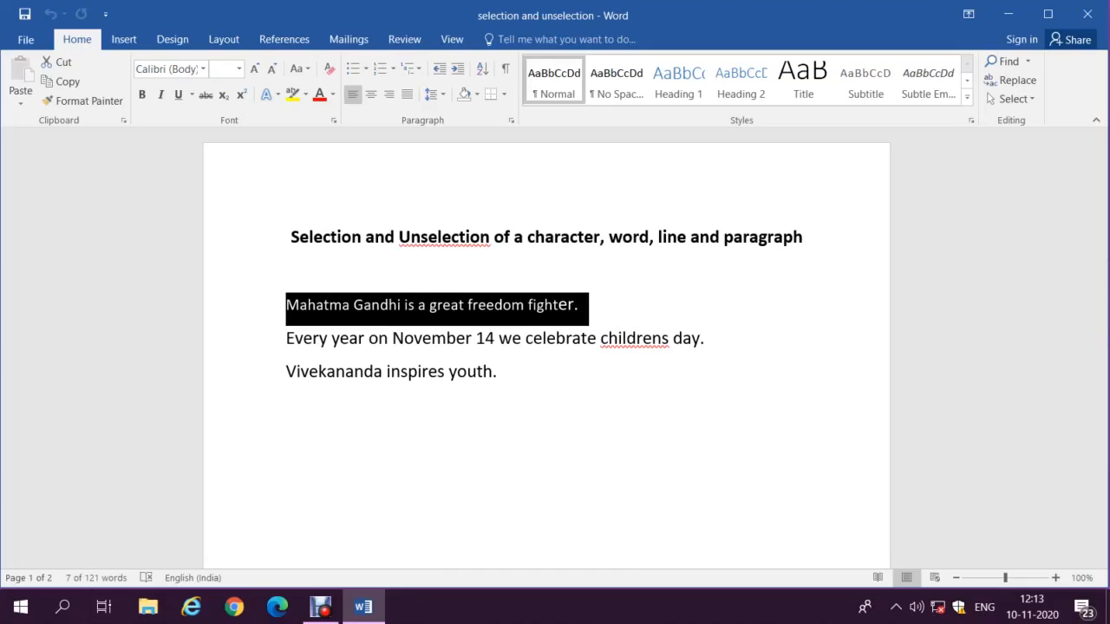
key("Left")
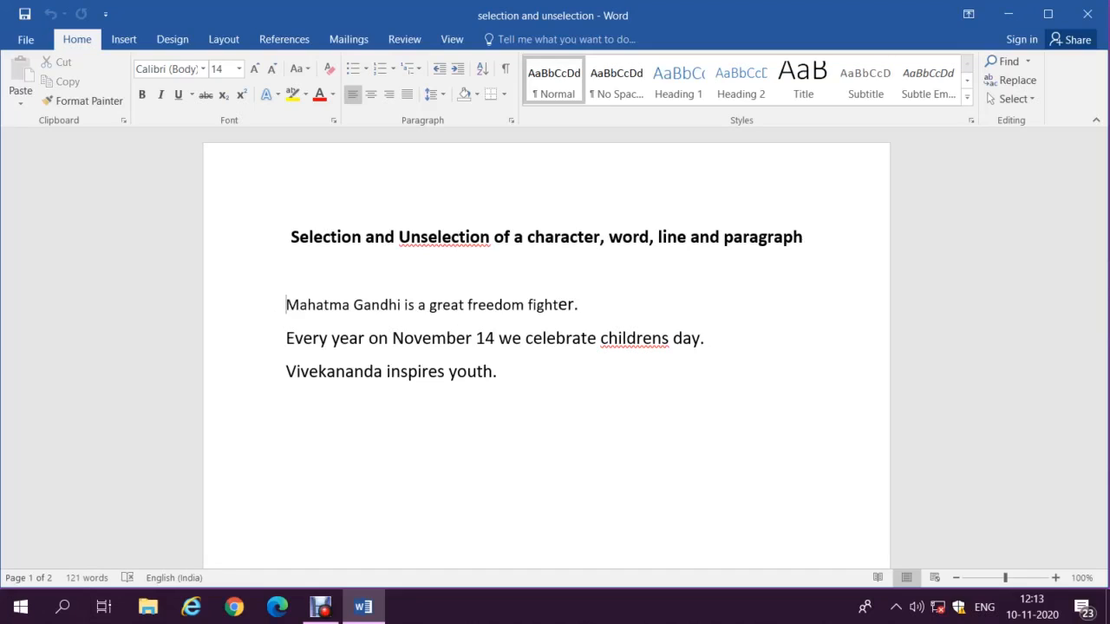
Step: Select the first line backwards from its end, then reselect the whole line downward
key("End")
key("shift+Home")
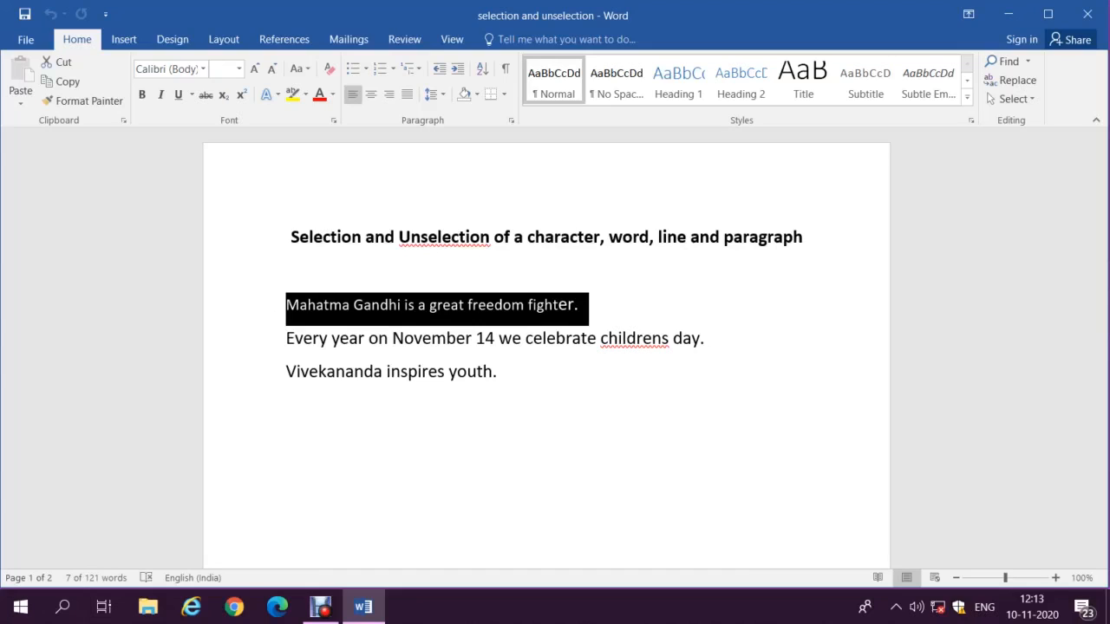
key("shift+Up")
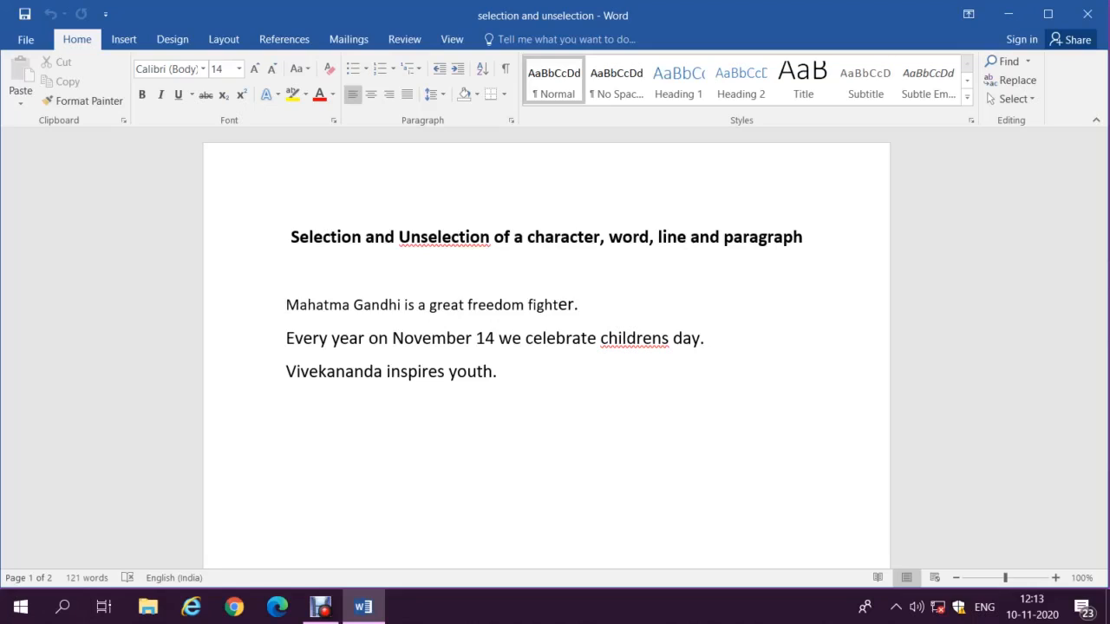
key("shift+Down")
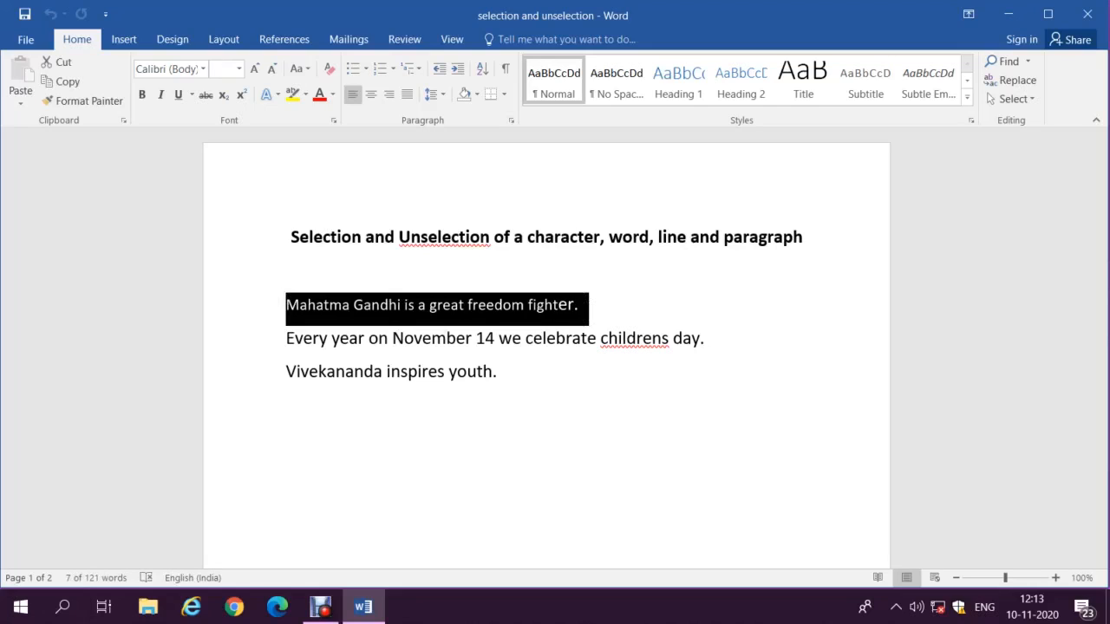
Step: Extend the selection over the second and third sentences, then clear it
key("shift+Down")
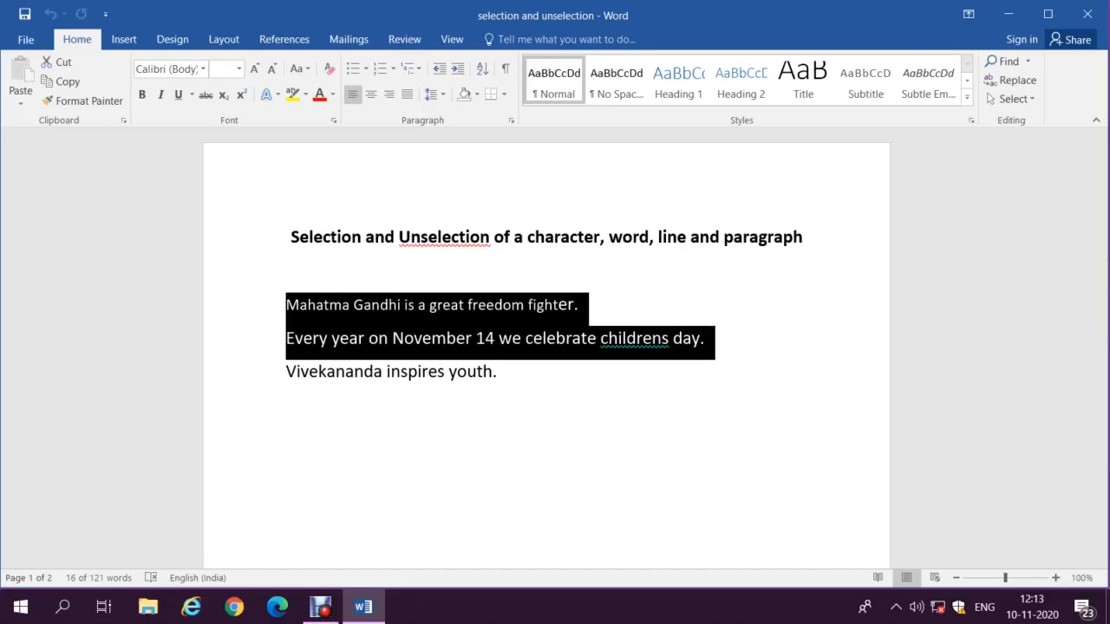
key("shift+Down")
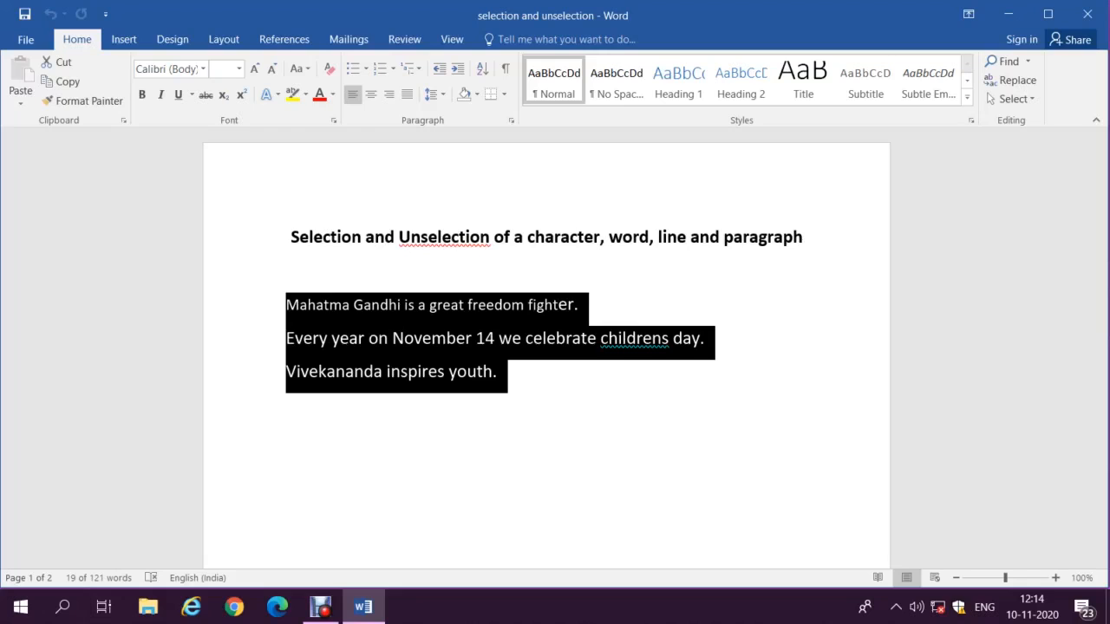
left_click(547, 270)
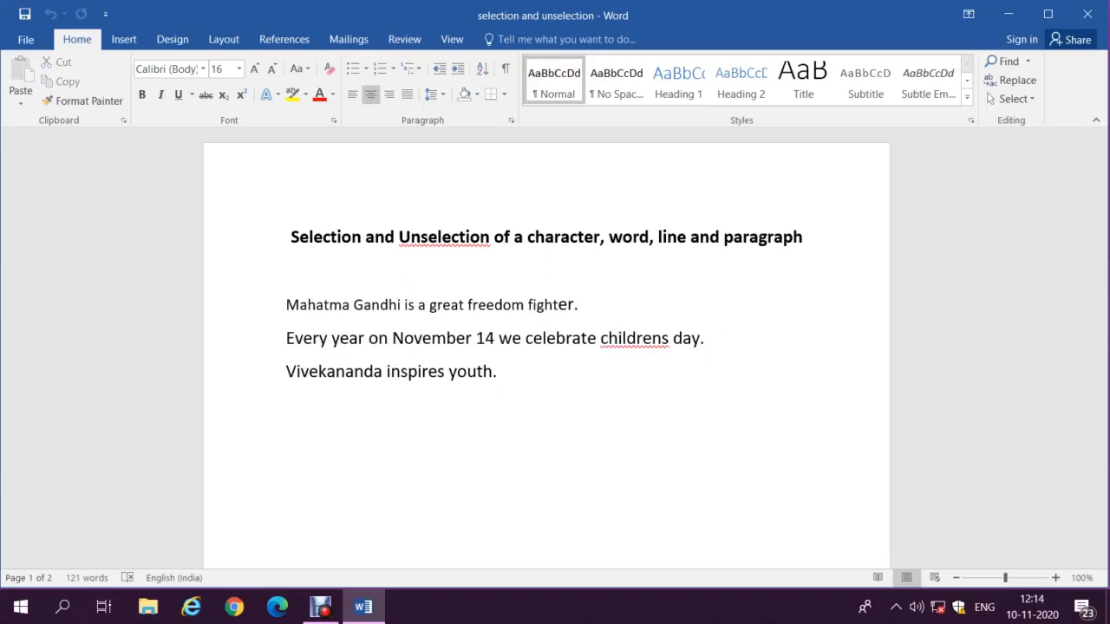
left_click(545, 299)
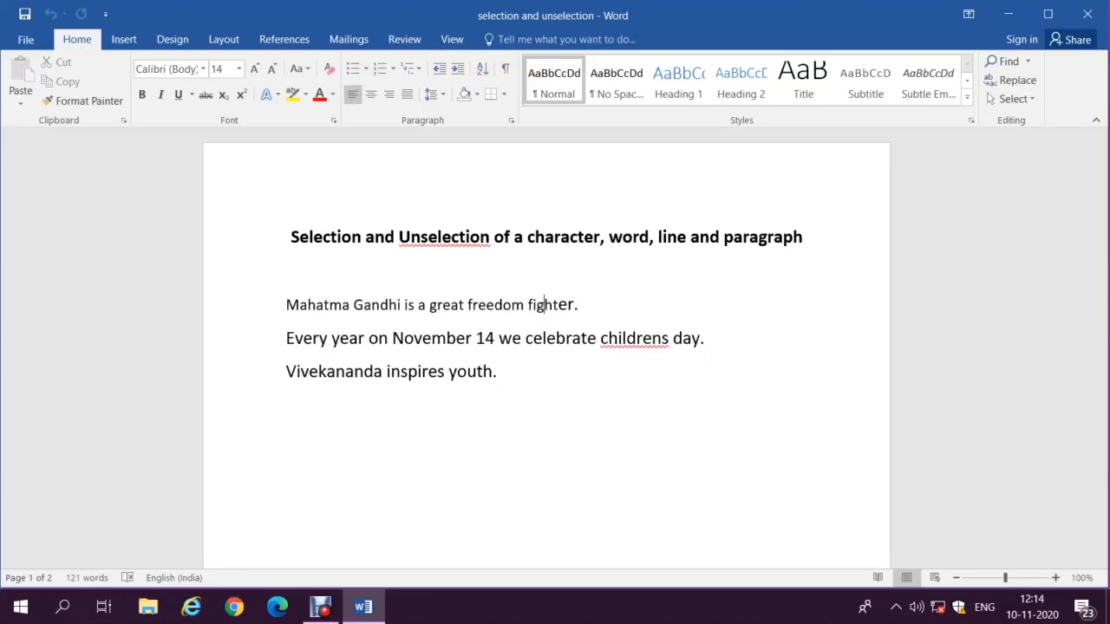
left_click(542, 338)
key("Home")
key("shift+Down")
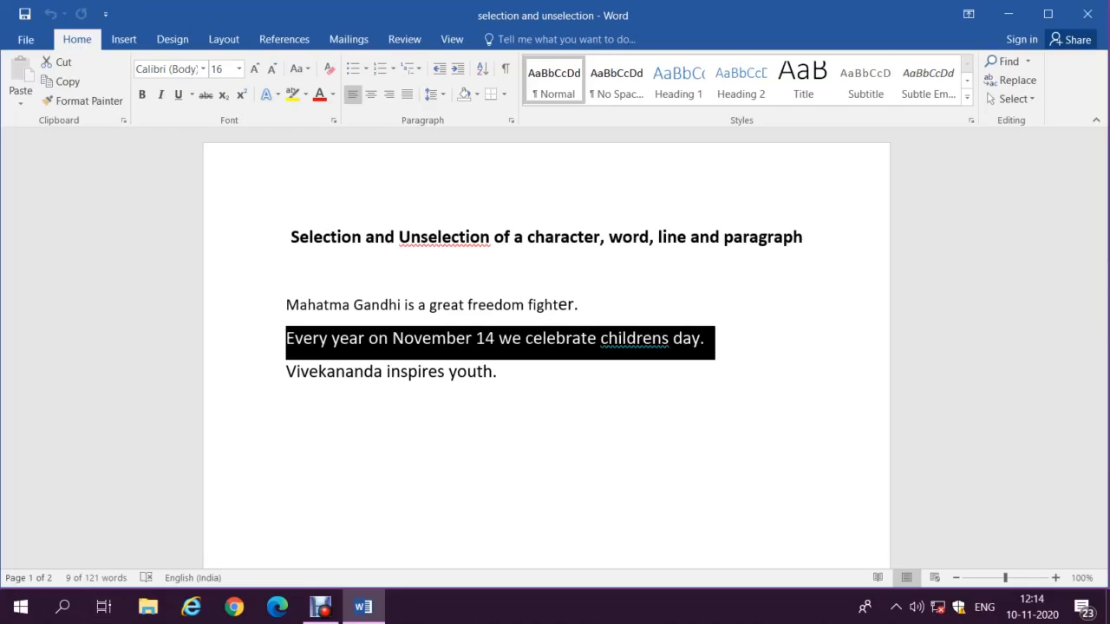
left_click(287, 405)
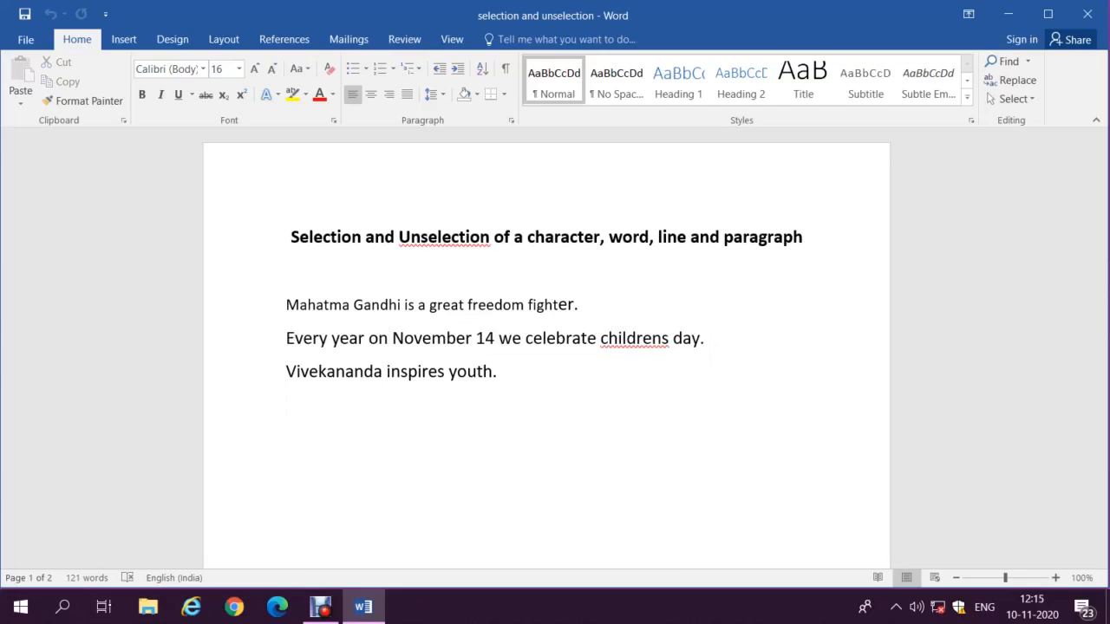
left_click(286, 371)
key("End")
key("shift+Home")
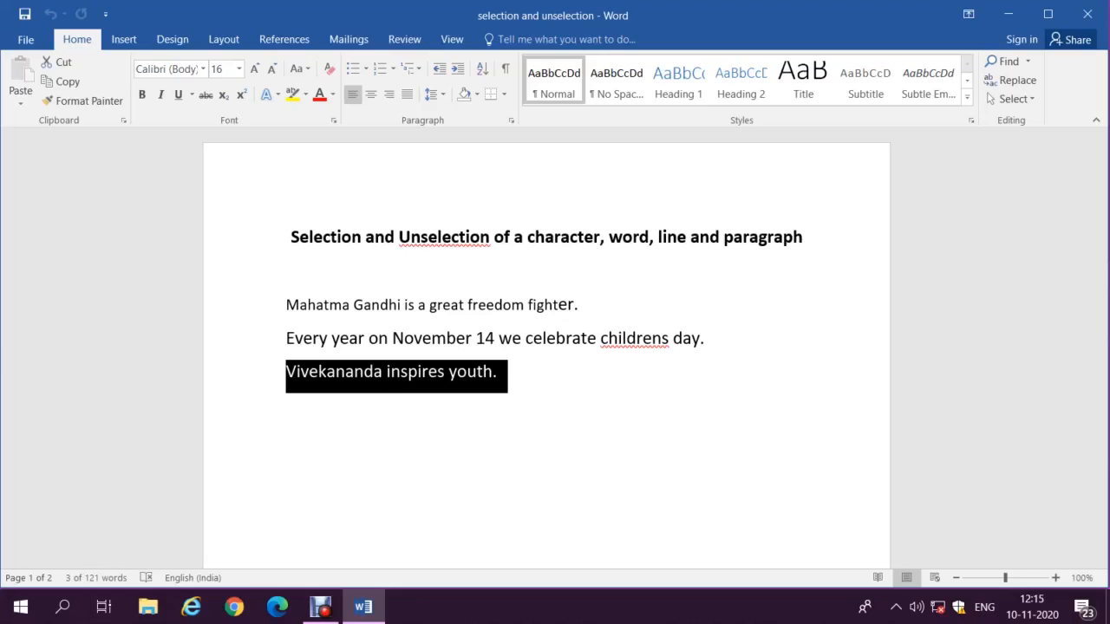
key("shift+Up")
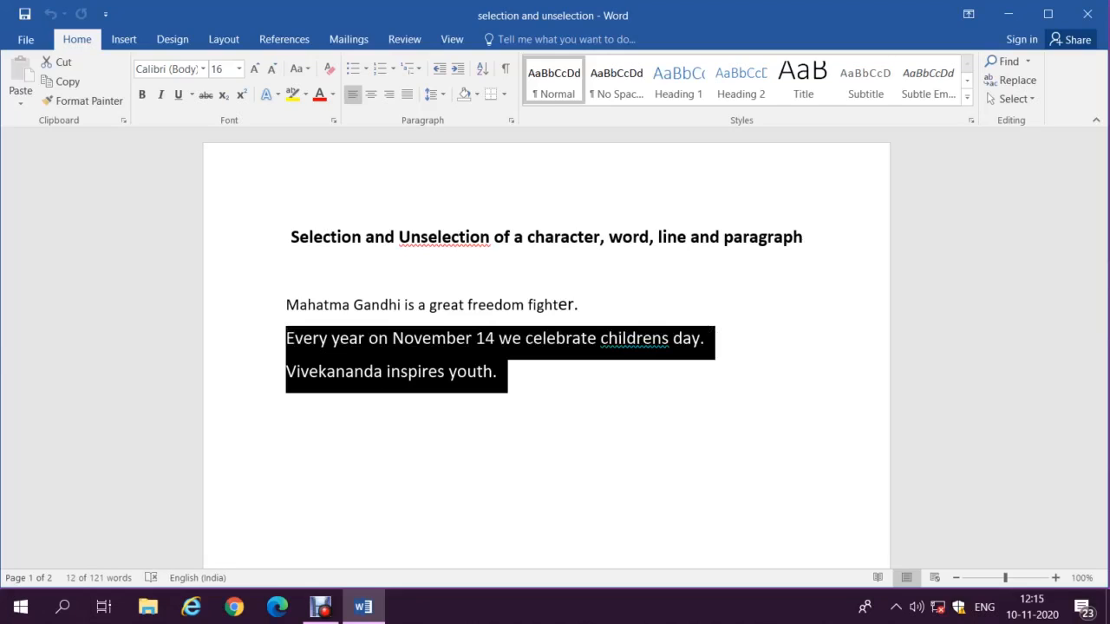
key("shift+Up")
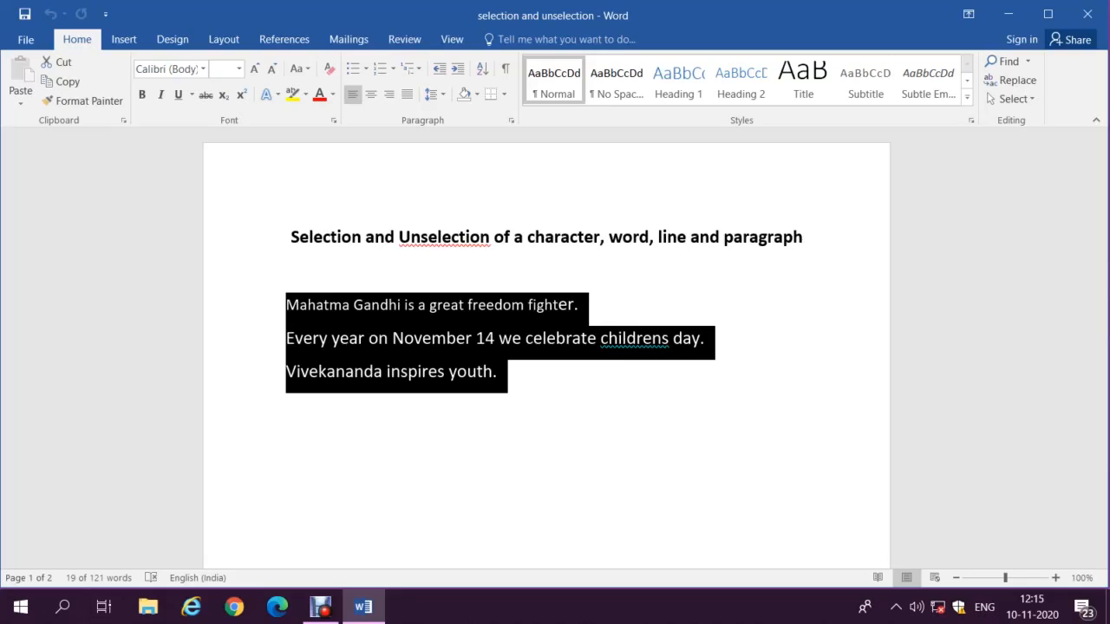
left_click(286, 405)
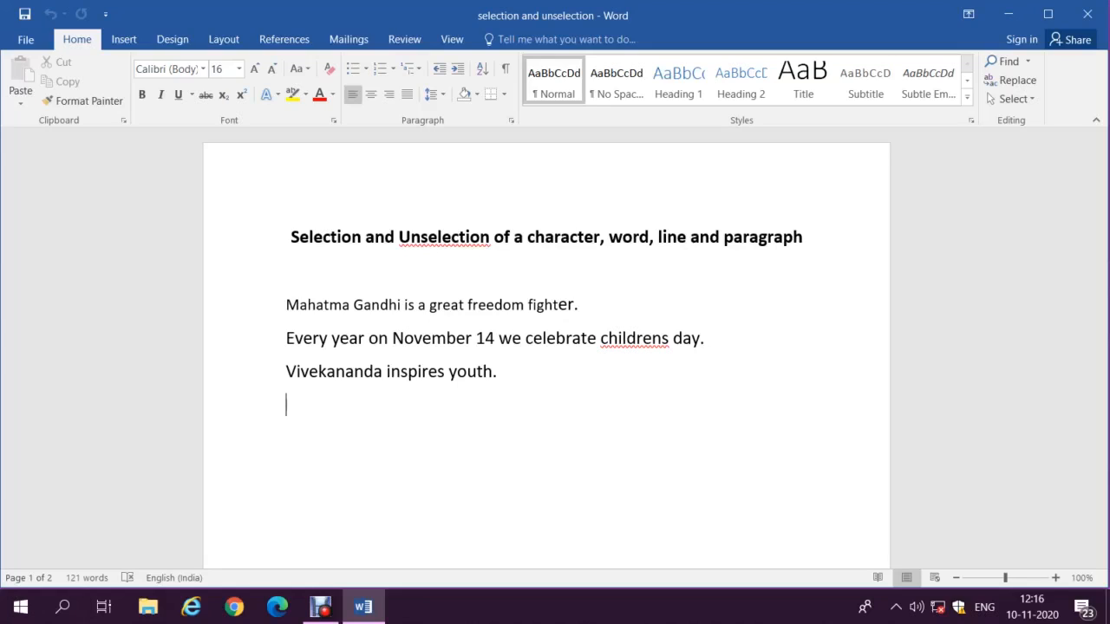
Step: Jump to page 2's forgiveness paragraph and place the cursor before 'If' at the line end
key("Down")
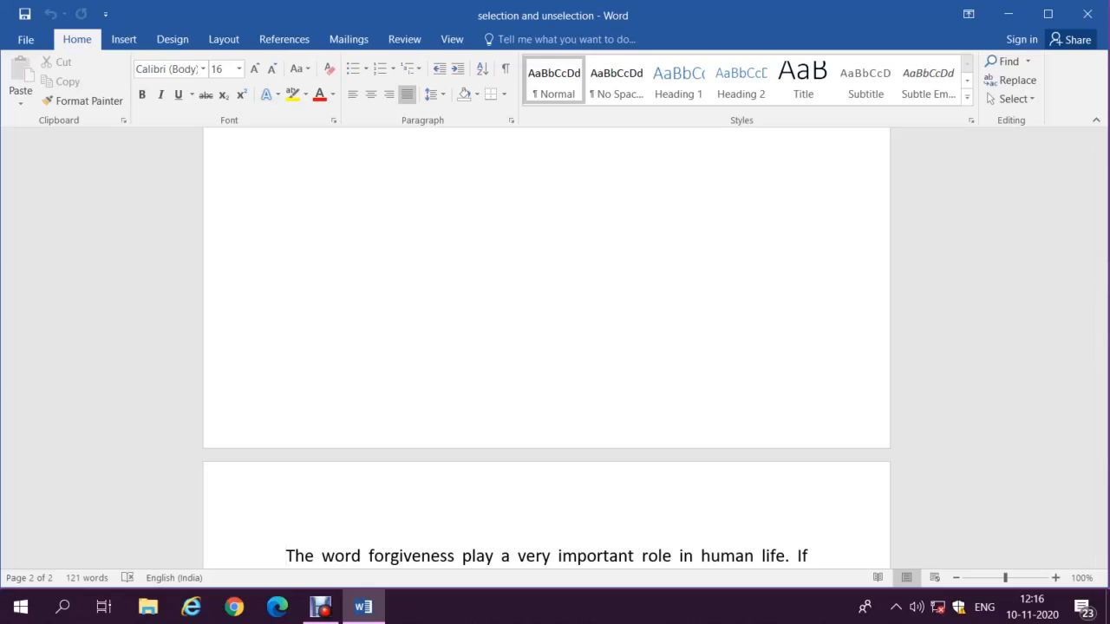
left_click(797, 555)
Step: Select just the sentence 'If the situation arrays telling sorry is nothing wrong.', then deselect it
key("alt+Down")
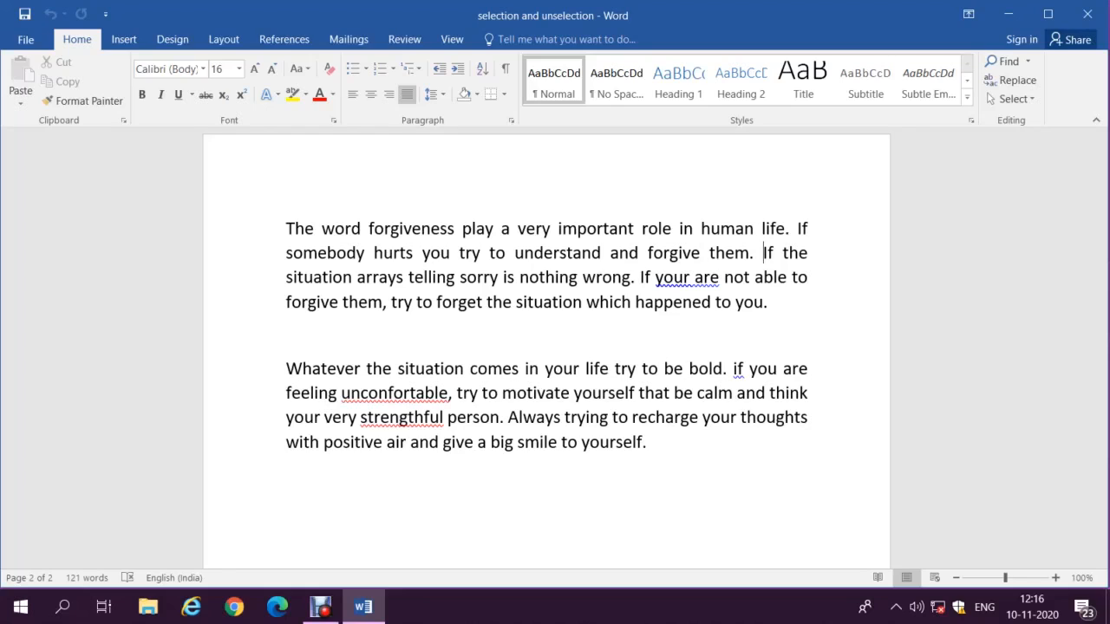
key("shift+Down")
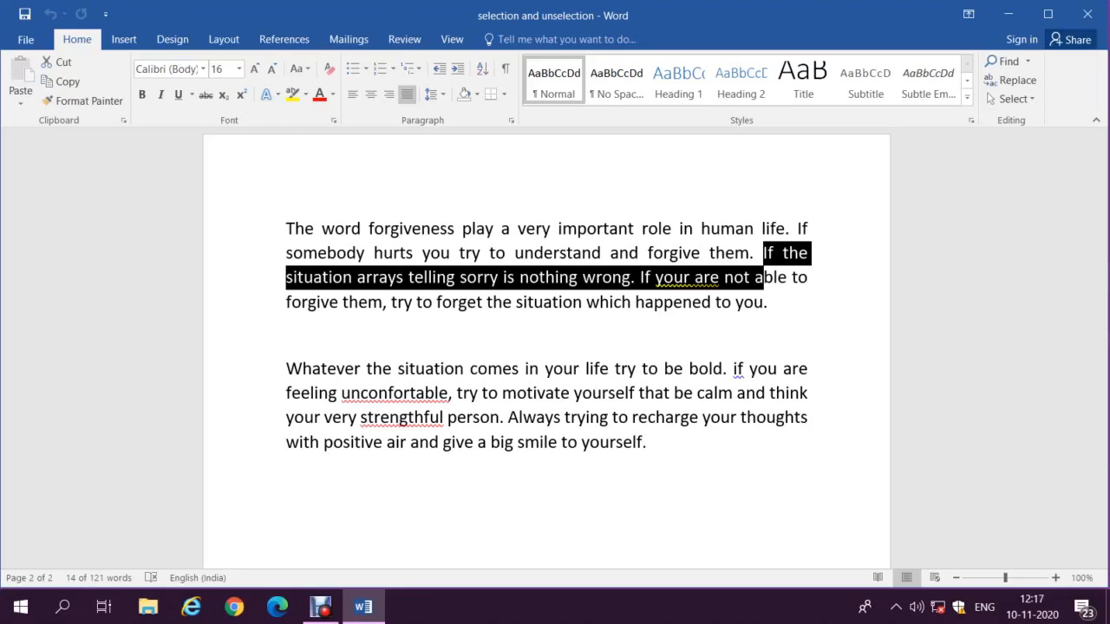
key("shift+Left")
key("ctrl+shift+Left")
key("ctrl+shift+Left")
key("ctrl+shift+Left")
key("ctrl+shift+Left")
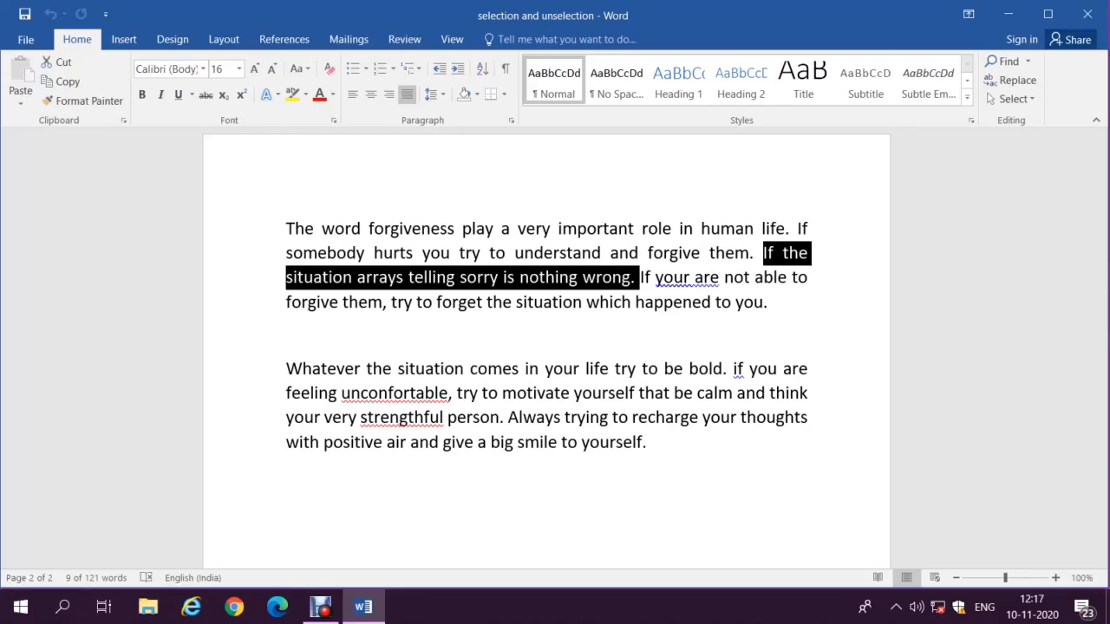
key("Up")
key("Up")
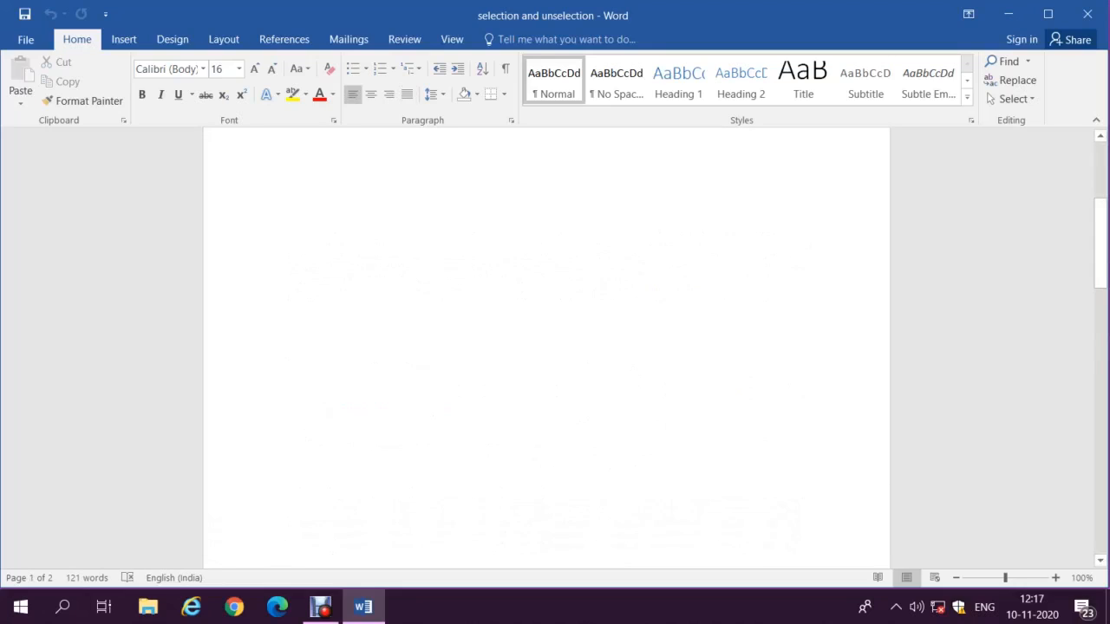
Step: Select the forgiveness paragraph from after 'forgiveness' to its end, deselect, and return to page 2
key("Down")
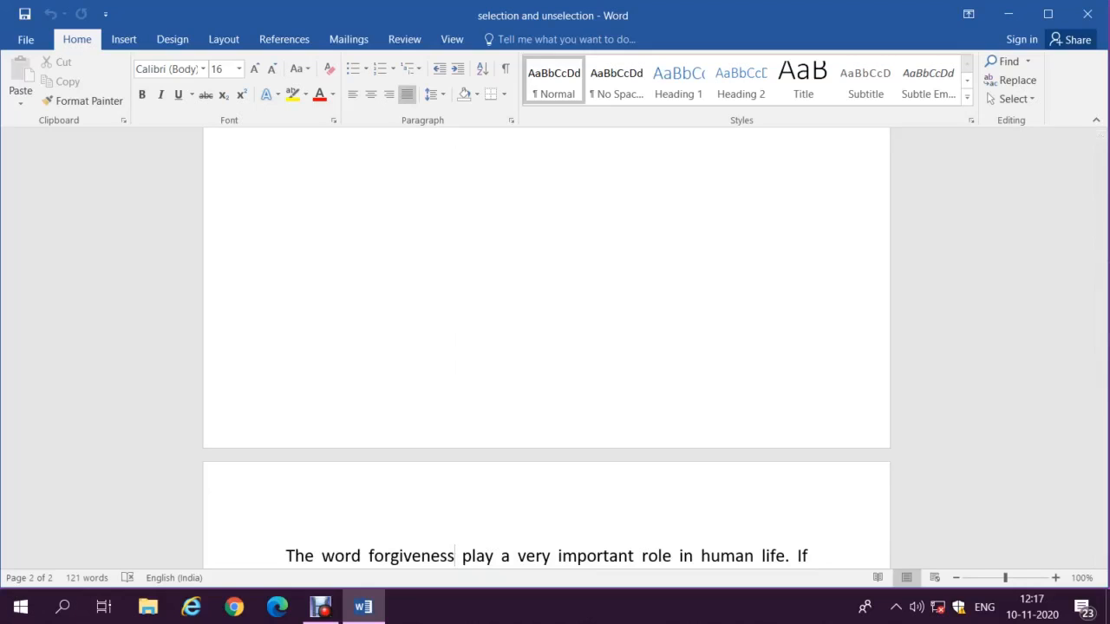
key("shift+End")
key("shift+Down")
key("shift+Down")
key("shift+Down")
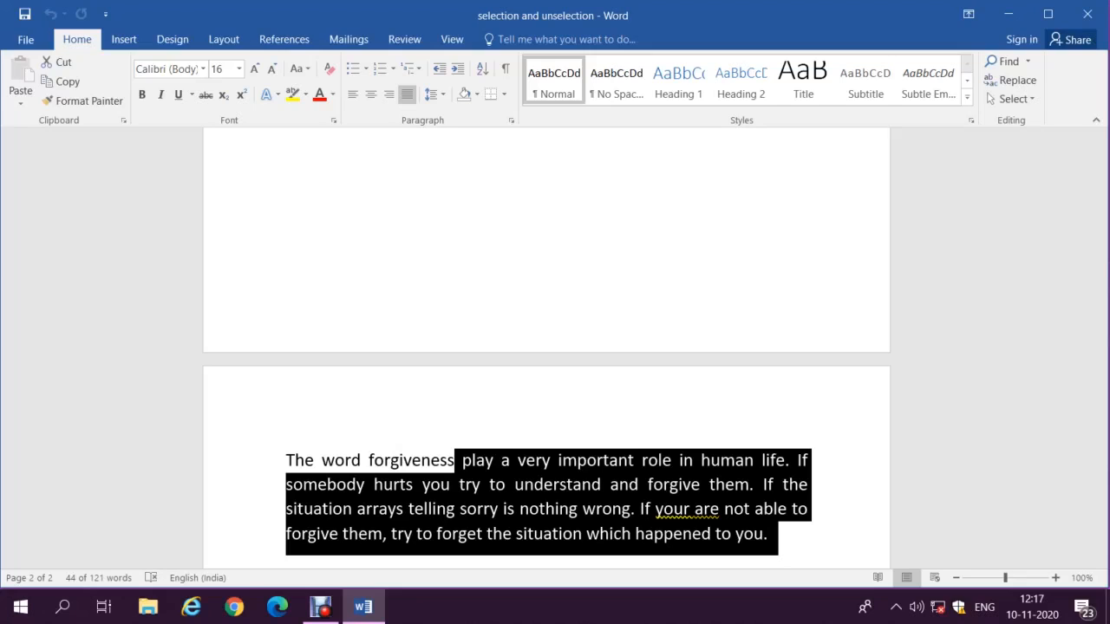
key("Up")
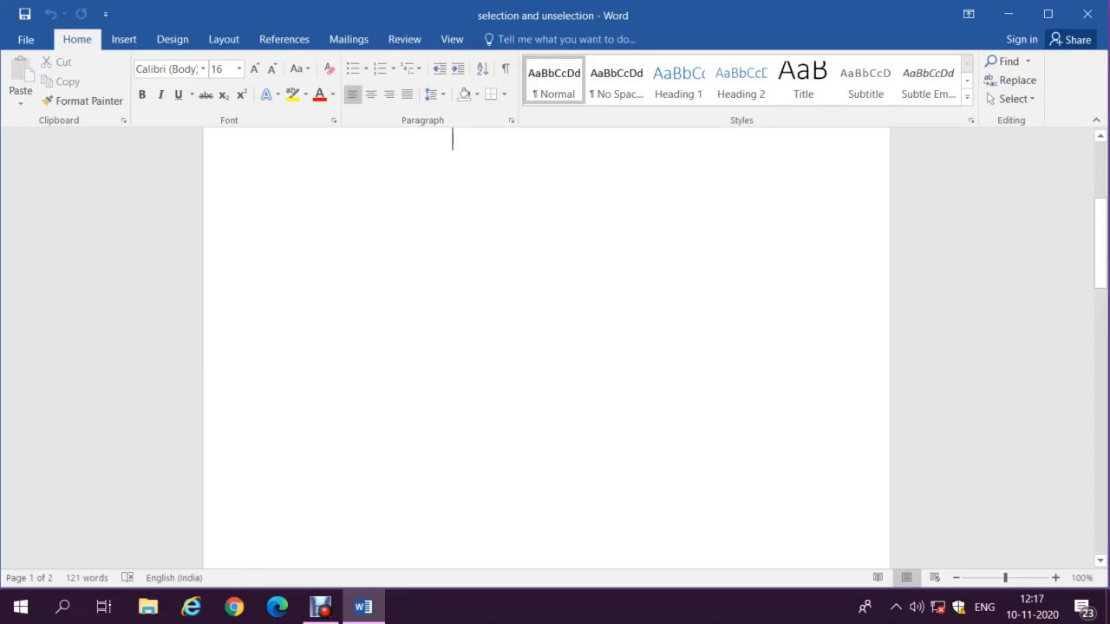
key("Down")
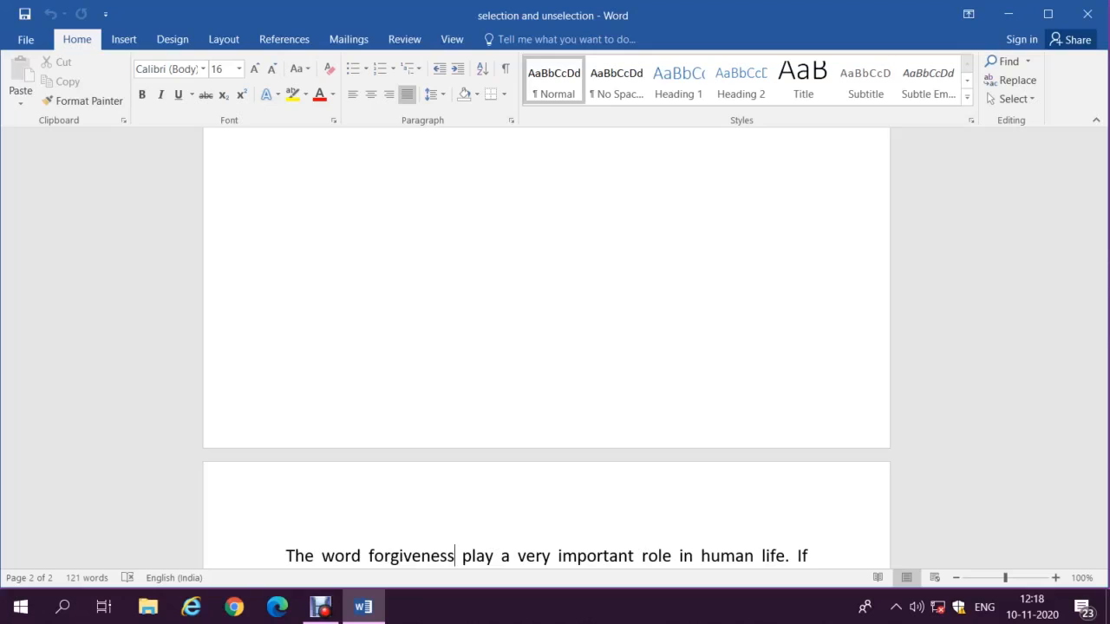
Step: Select the forgiveness paragraph, the blank line and the Whatever paragraph, then deselect at the top
key("Home")
key("ctrl+shift+Down")
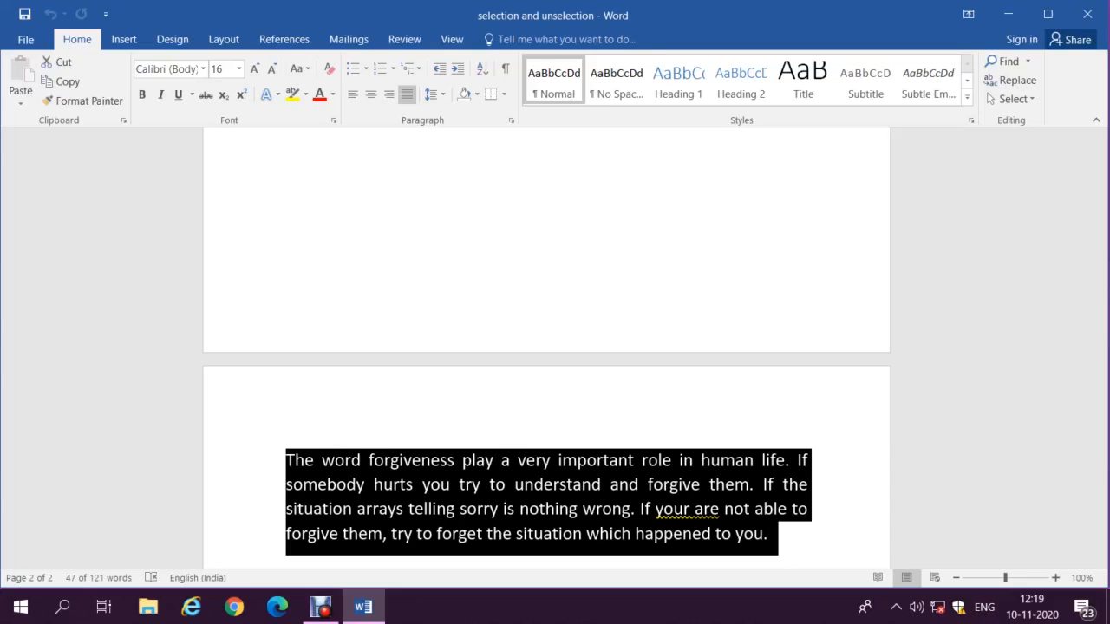
key("shift+Down")
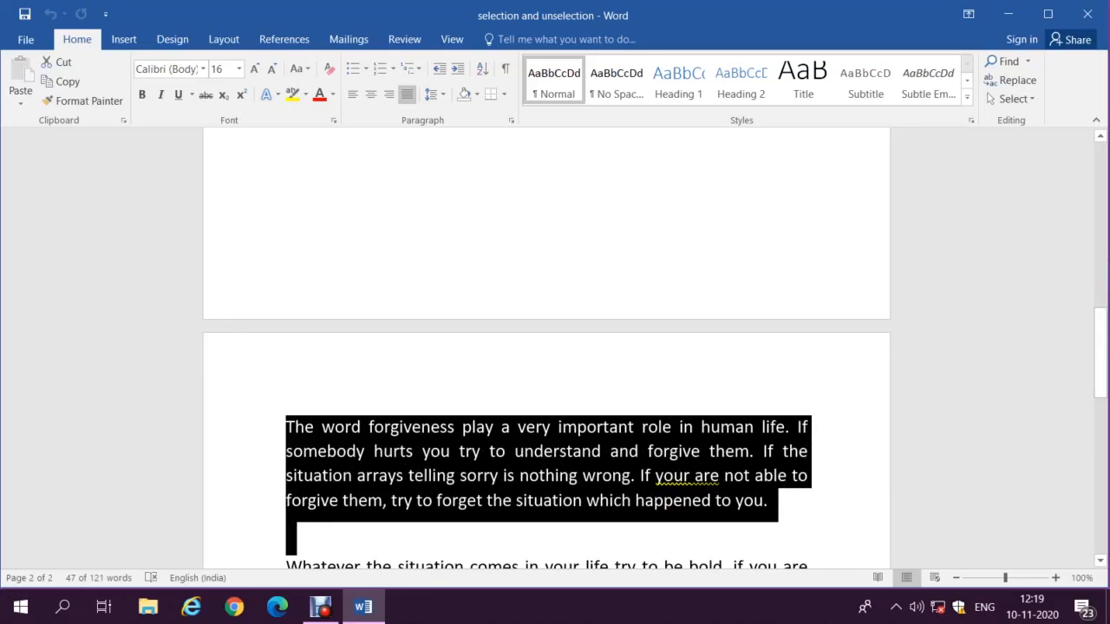
key("ctrl+shift+Down")
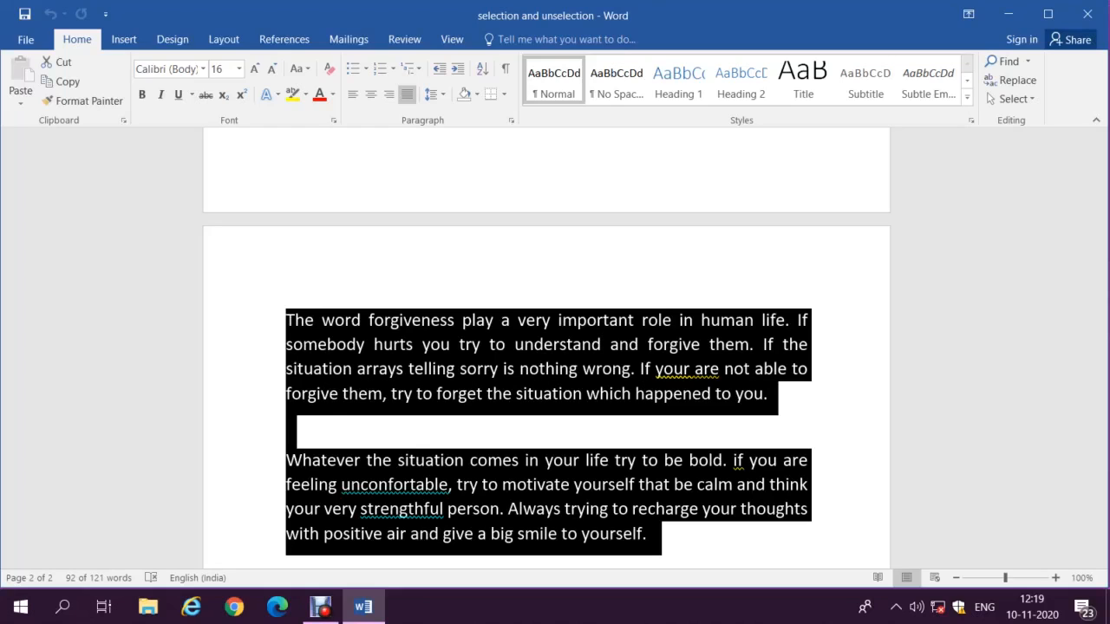
key("ctrl+Home")
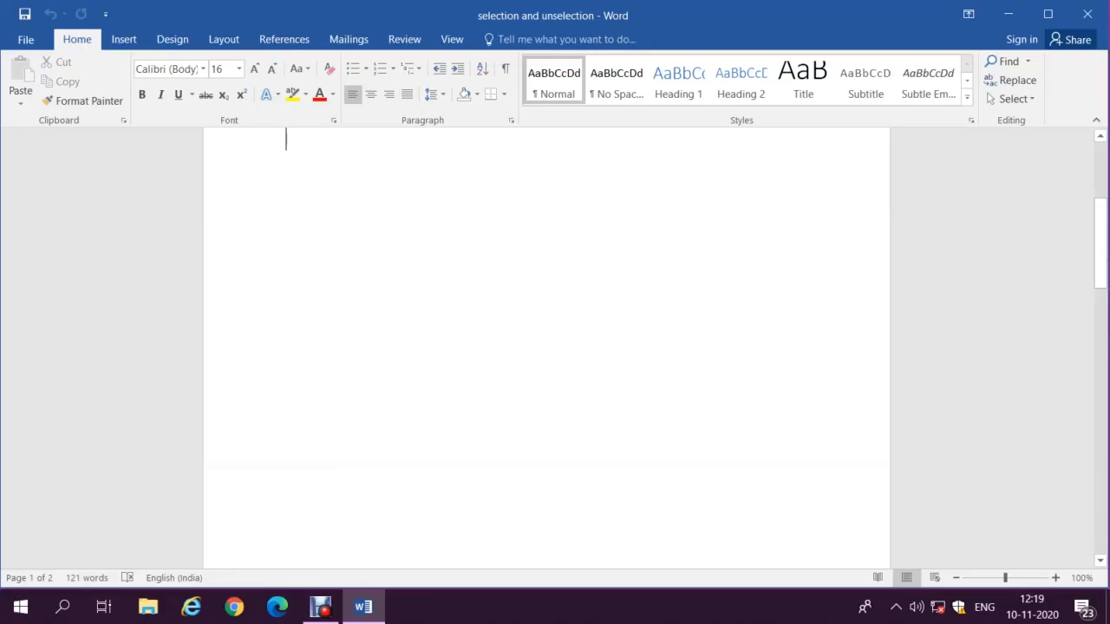
Step: Move from page 2's first text line down to the start of the Whatever paragraph
key("Down")
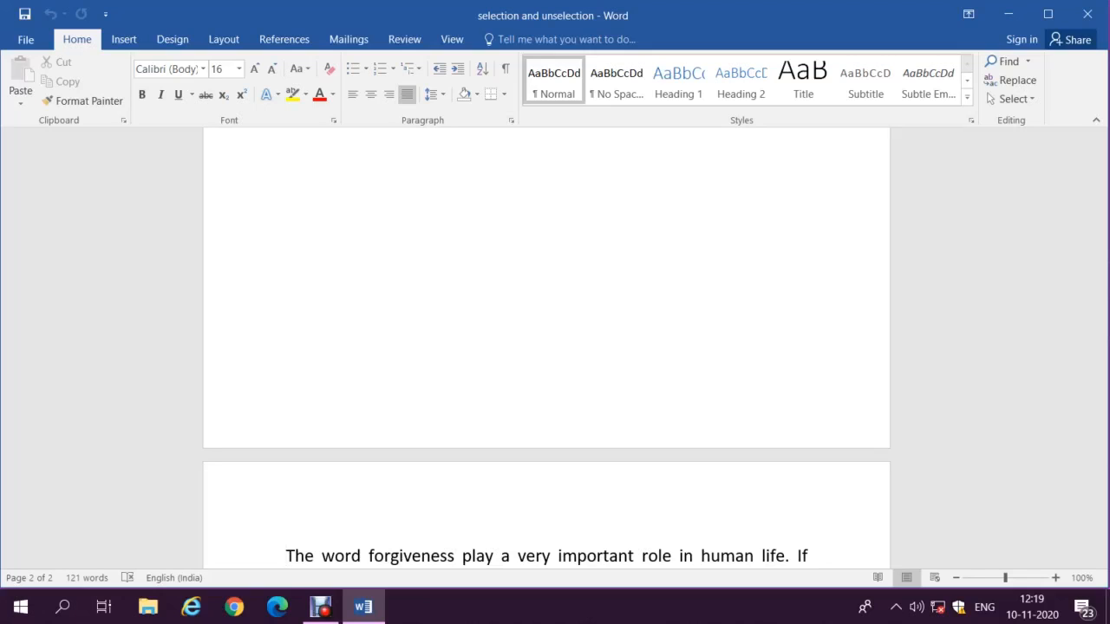
key("ctrl+Down")
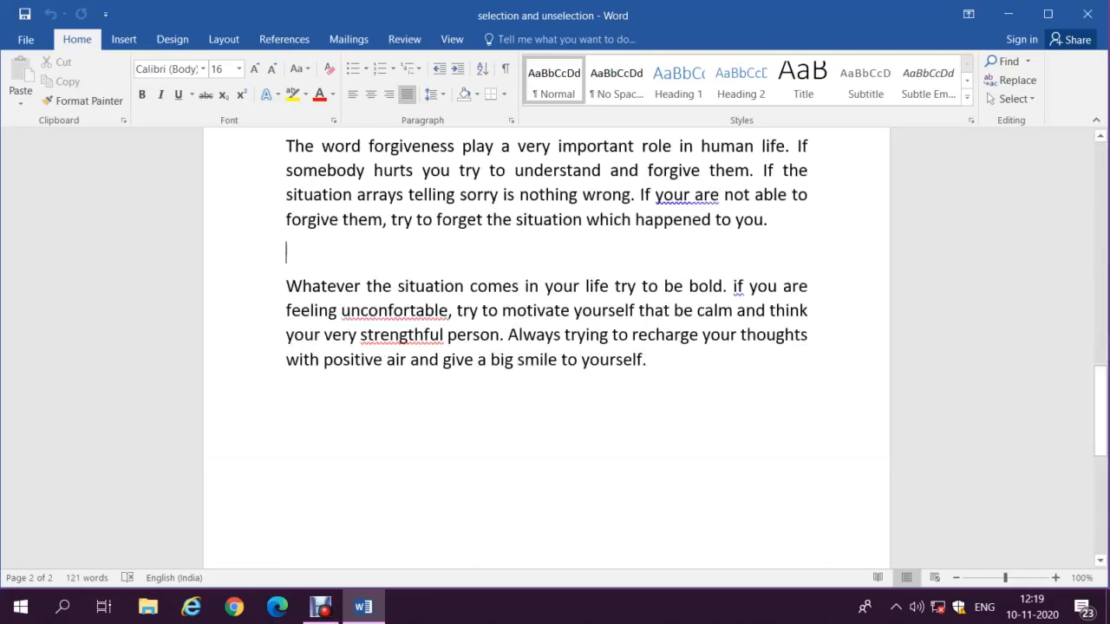
key("ctrl+Down")
key("End")
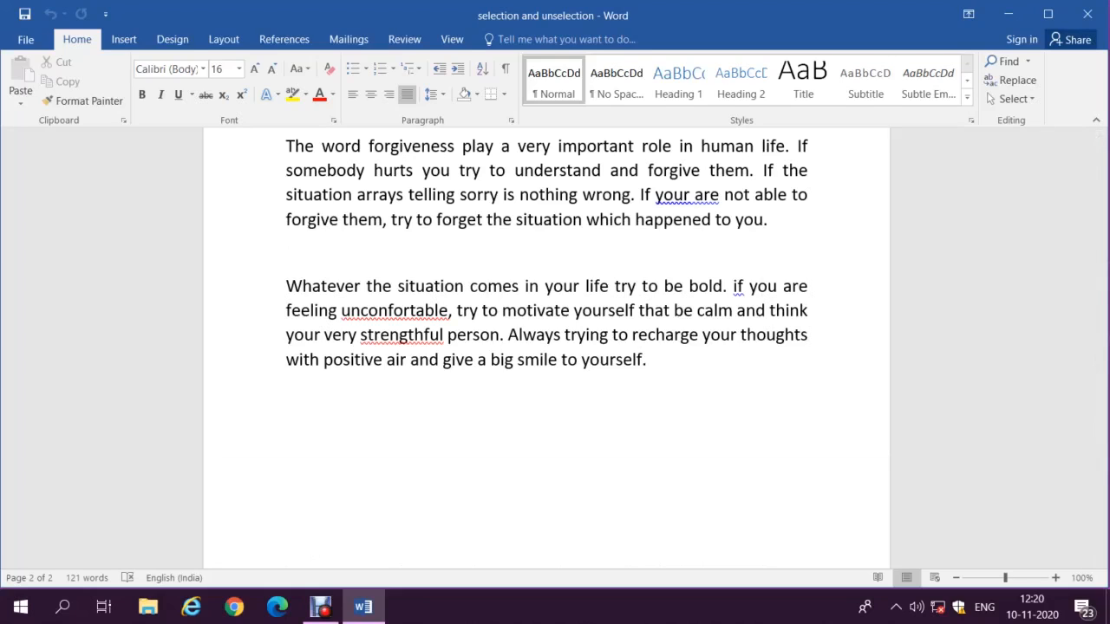
key("shift+Home")
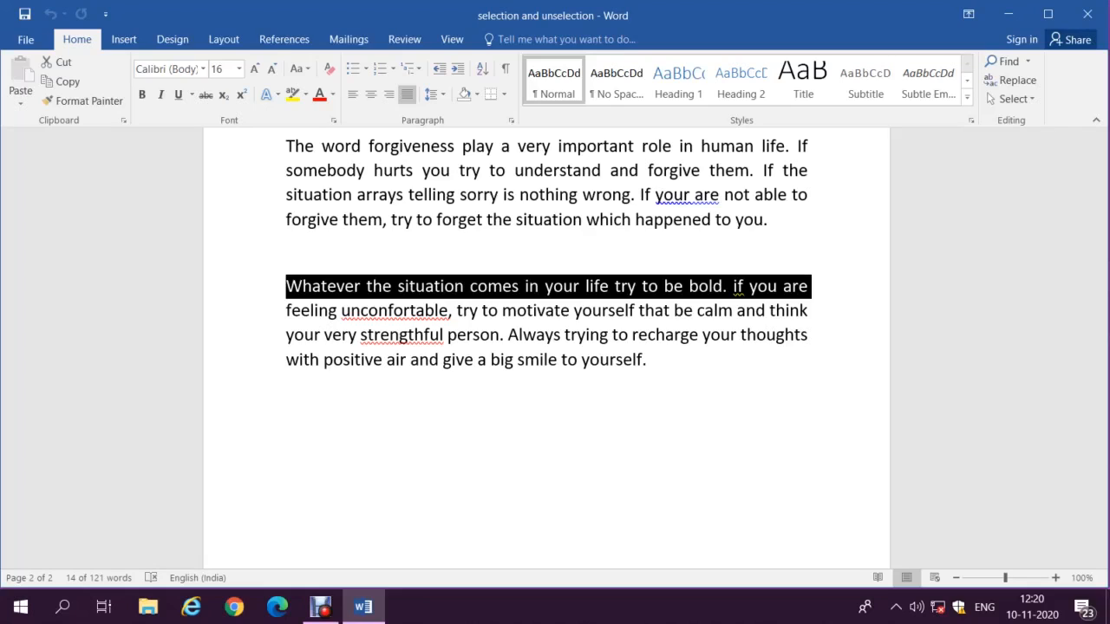
left_click(651, 359)
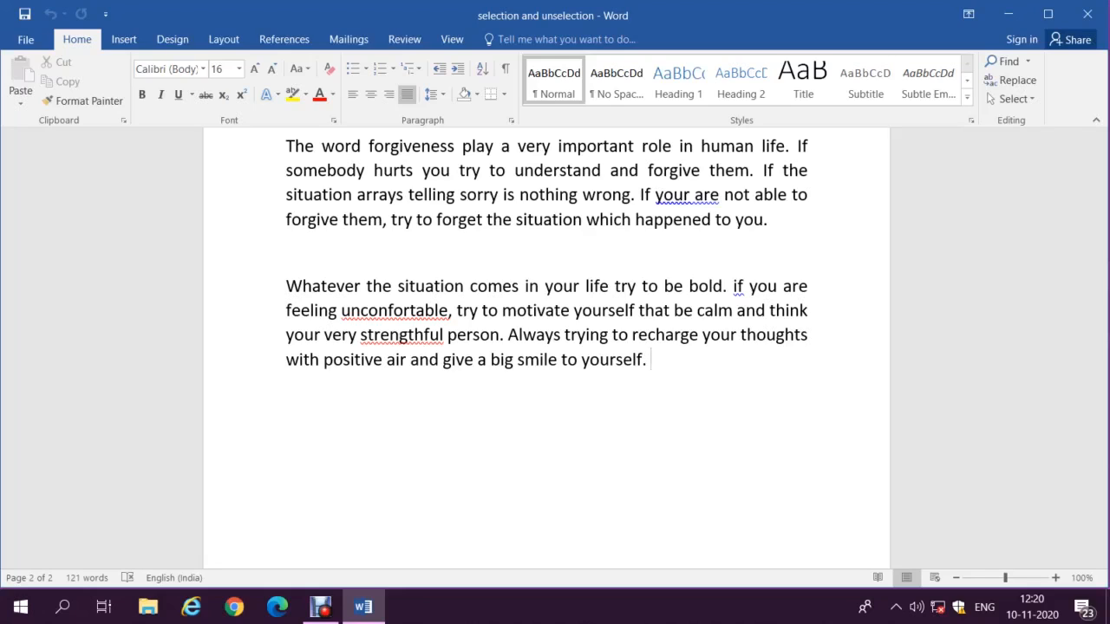
Step: Select upward over the Whatever paragraph, blank line and forgiveness paragraph, then deselect
key("ctrl+shift+Up")
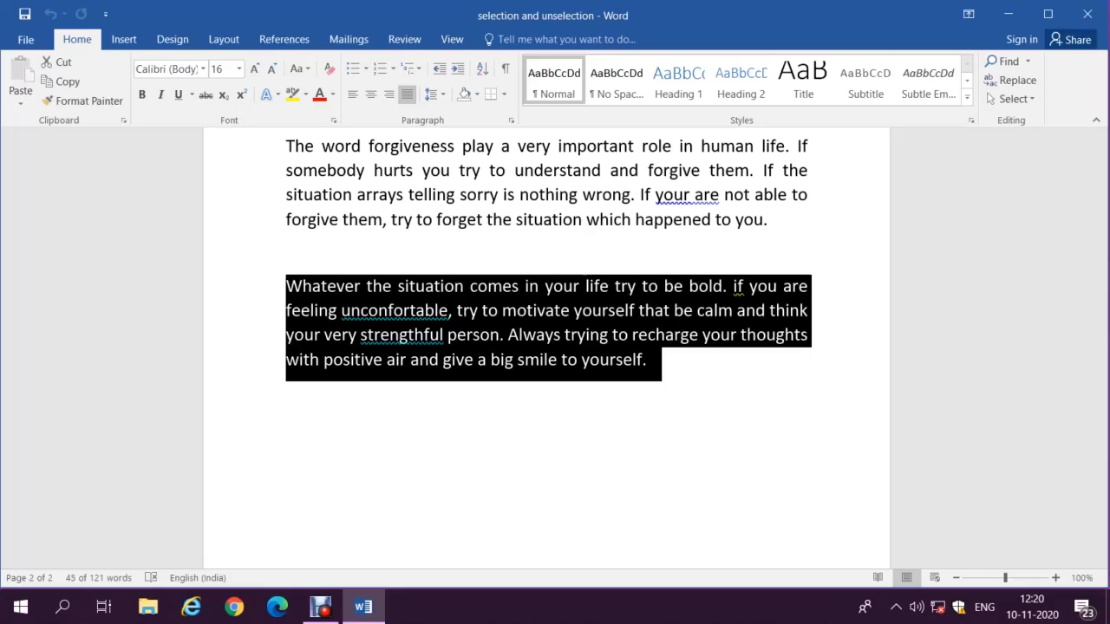
key("shift+Up")
key("ctrl+shift+Up")
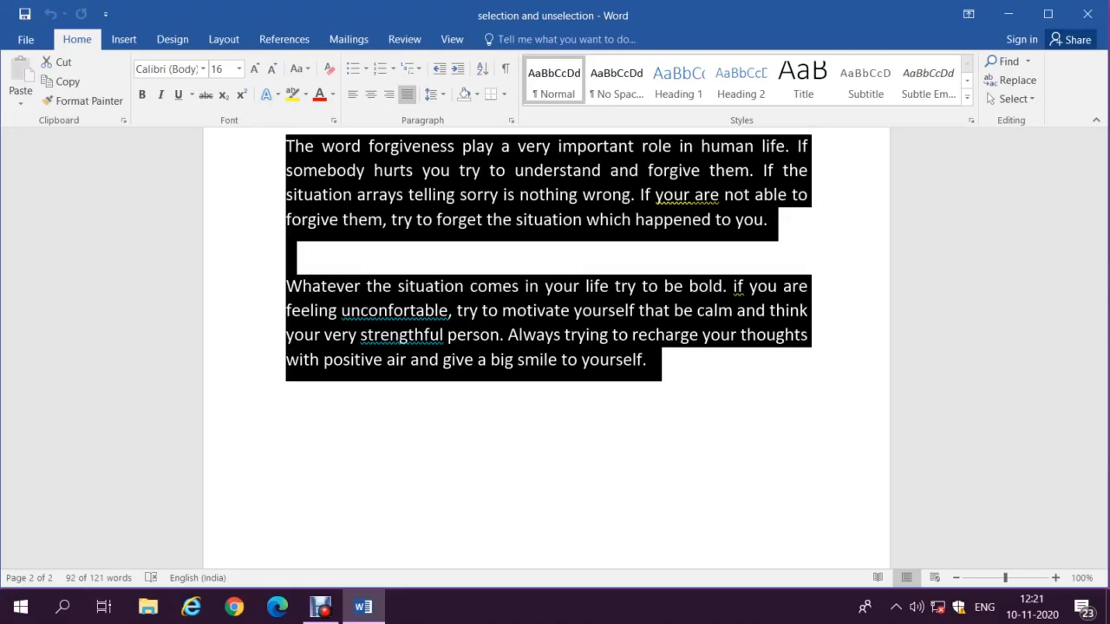
key("ctrl+Home")
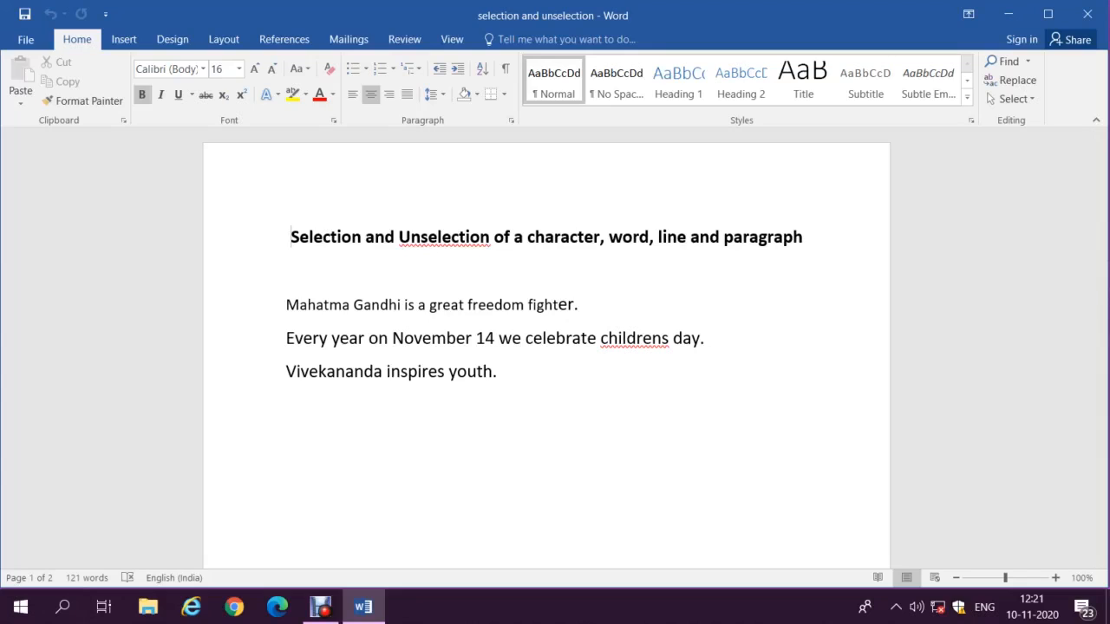
Step: Select the entire document with Ctrl+A and delete all of its text
key("ctrl+a")
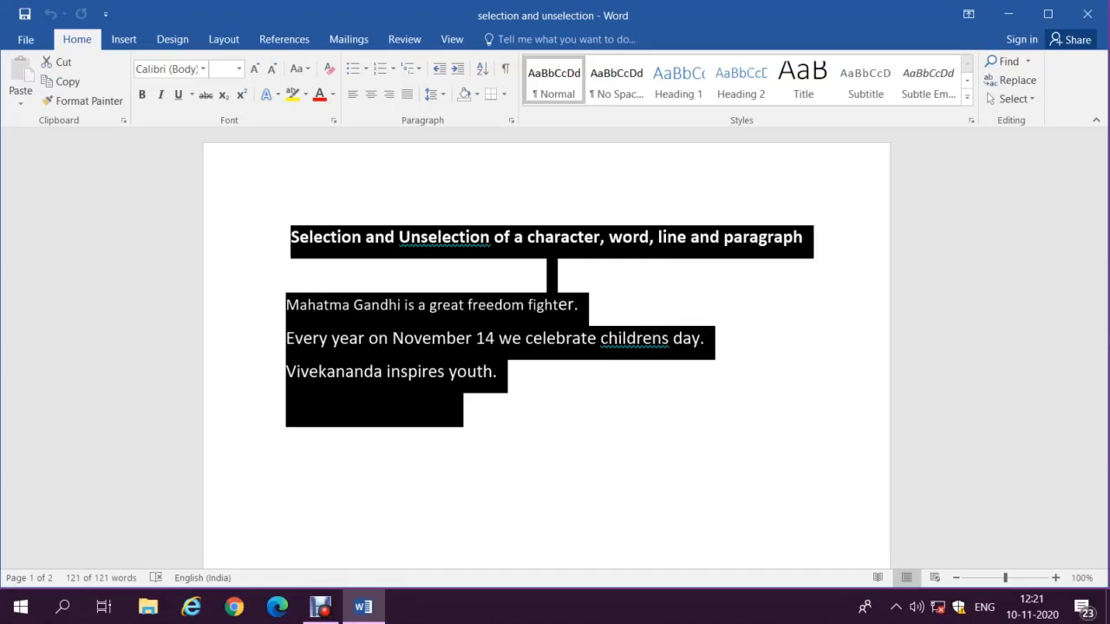
key("Delete")
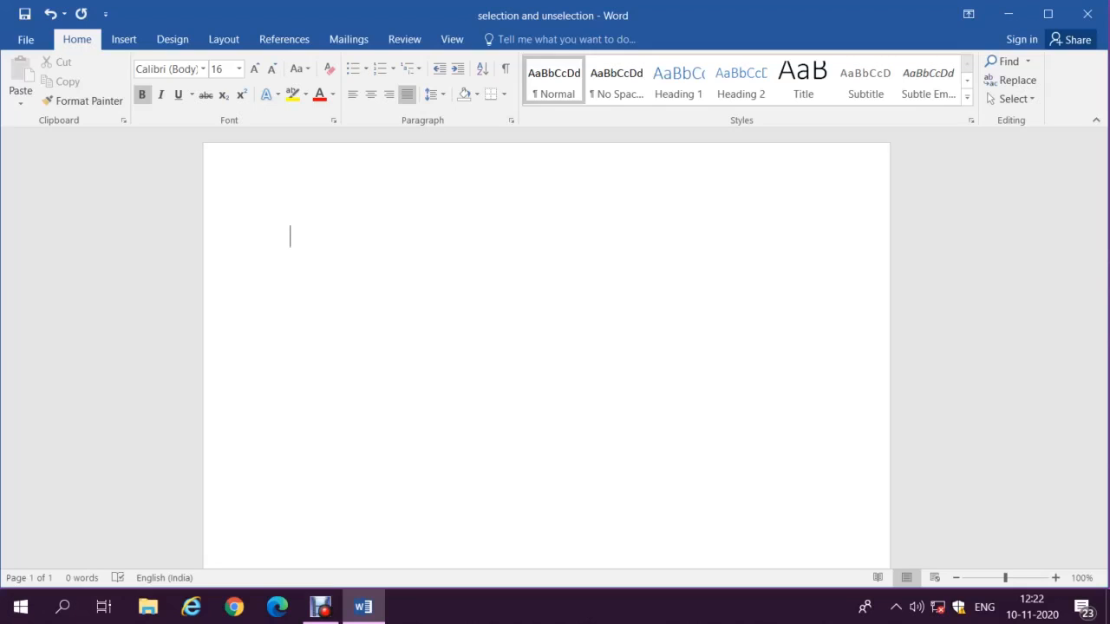
Step: Restore the deleted text, overtype it with 'd' and undo, then replace everything with '1'
key("ctrl+z")
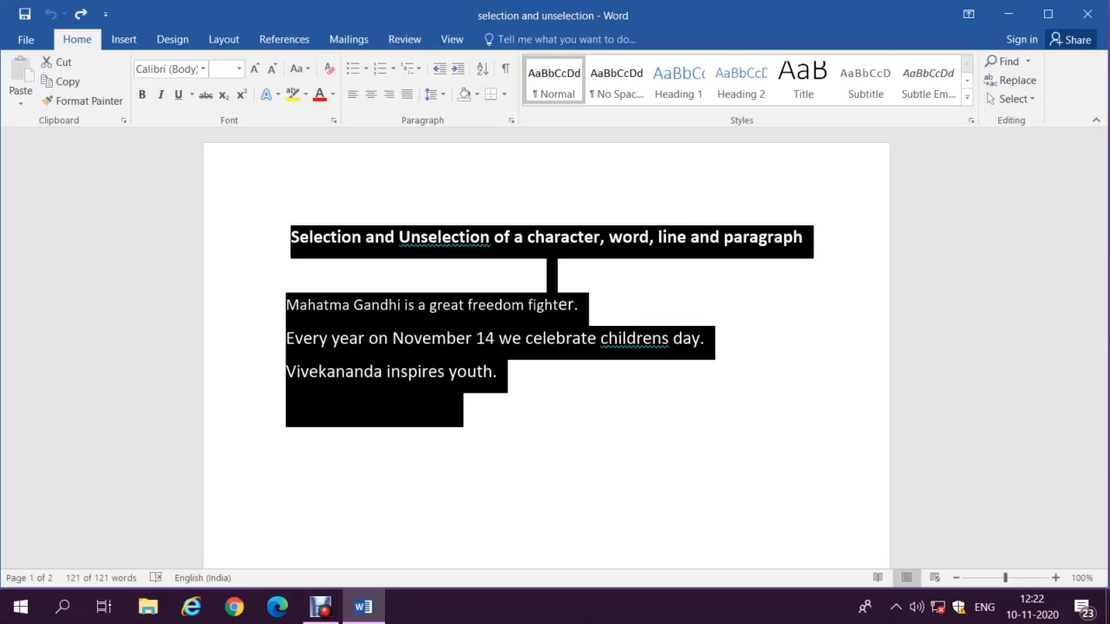
type("d")
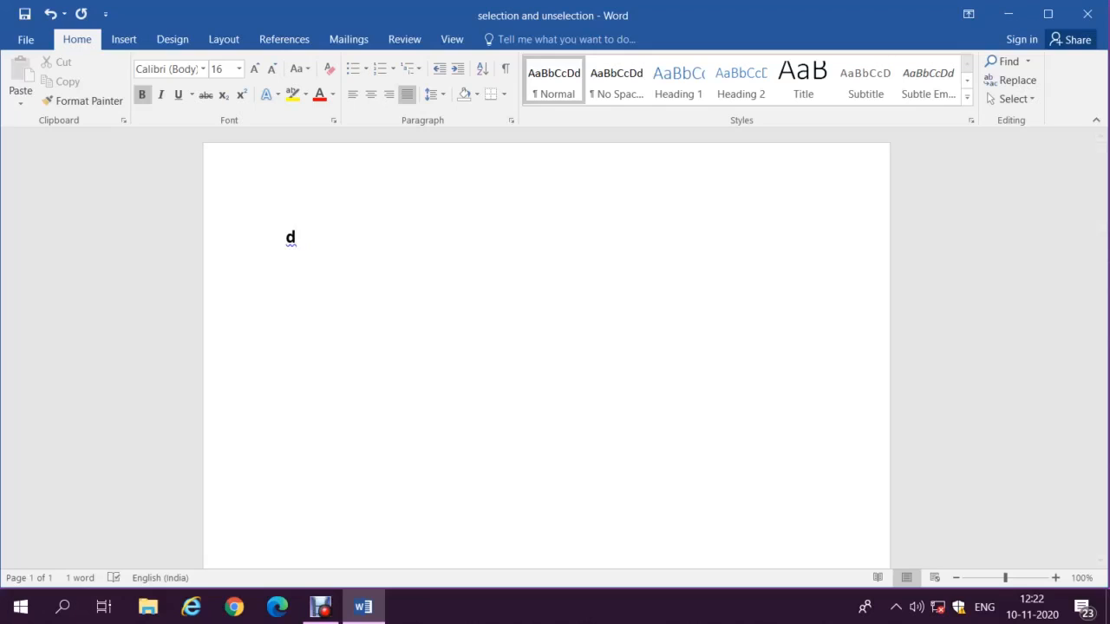
key("ctrl+z")
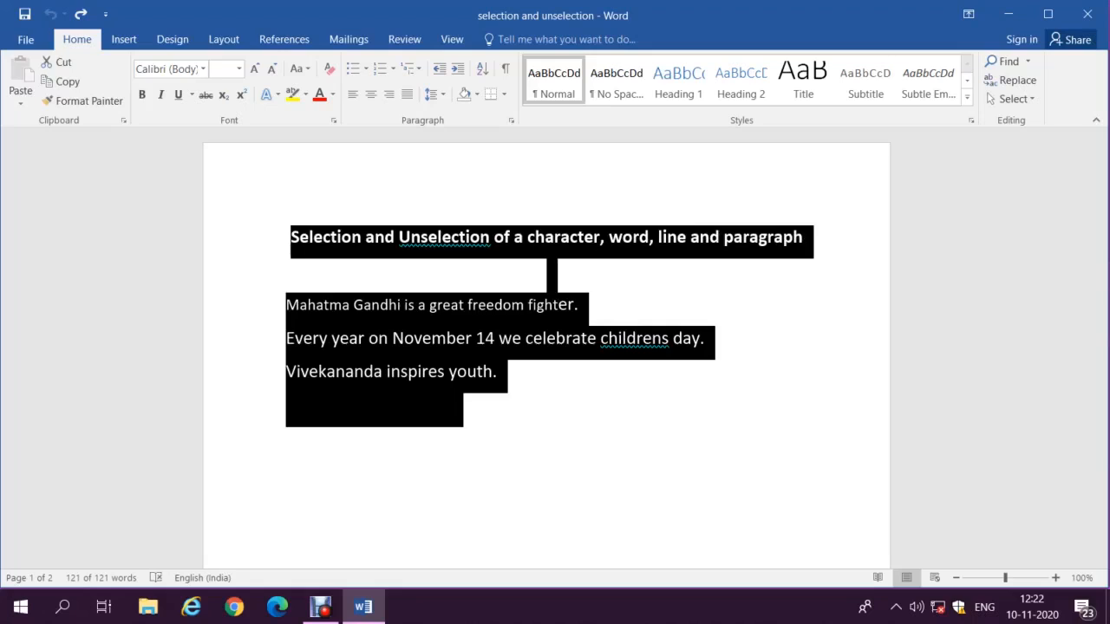
type("1")
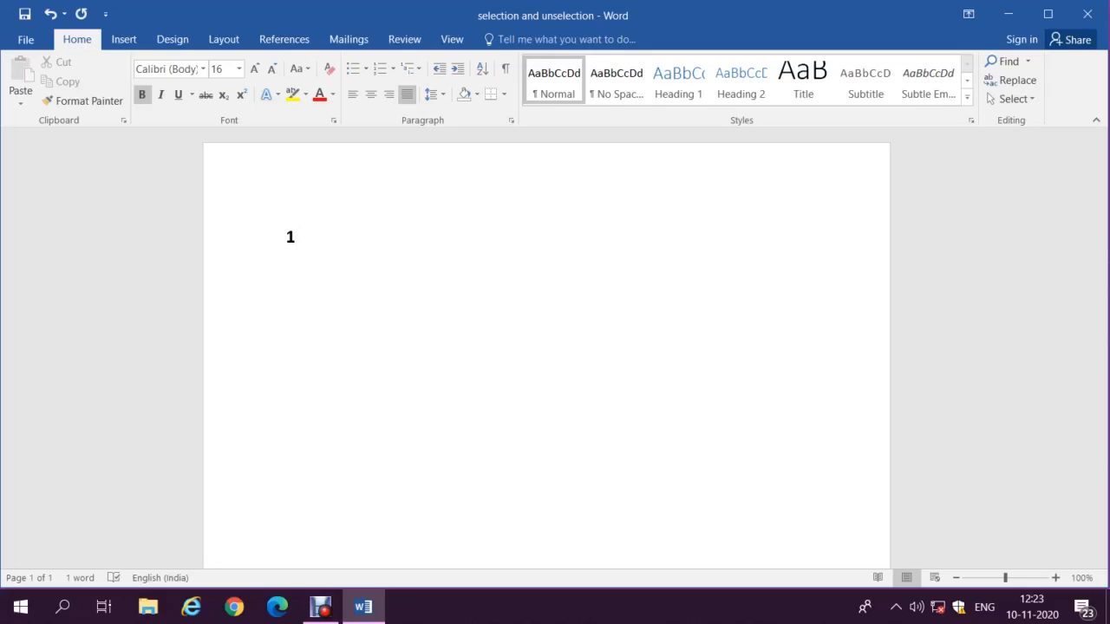
Step: Undo the replacement so the bold heading and three sentences (121 words) return in place of the lone 1
key("ctrl+z")
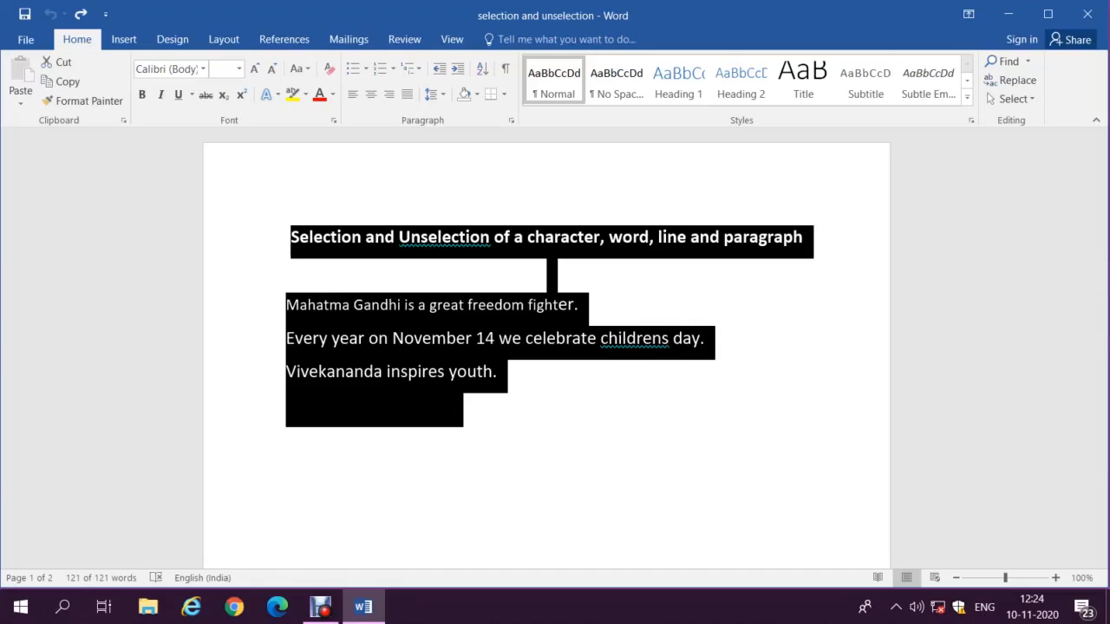
Step: Type 'computer is an electronic device.' over the selected text, then undo its final characters
type("computer is an electronic device.")
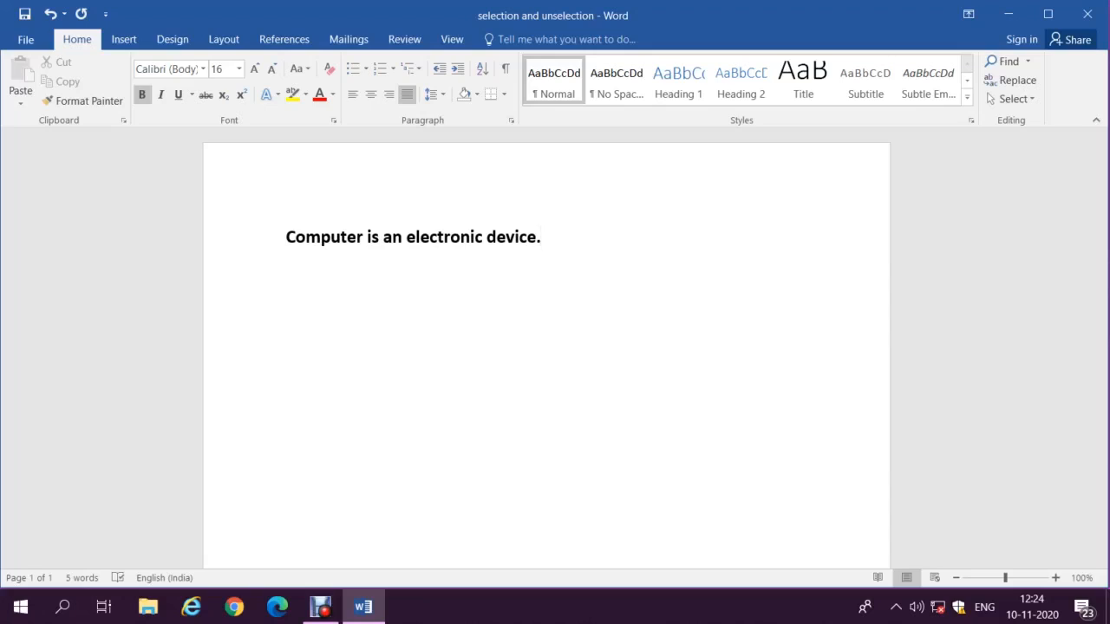
key("ctrl+z")
key("ctrl+z")
key("ctrl+z")
Step: Close Word with Alt+F4, choosing Don't Save to discard the changes
key("alt+F4")
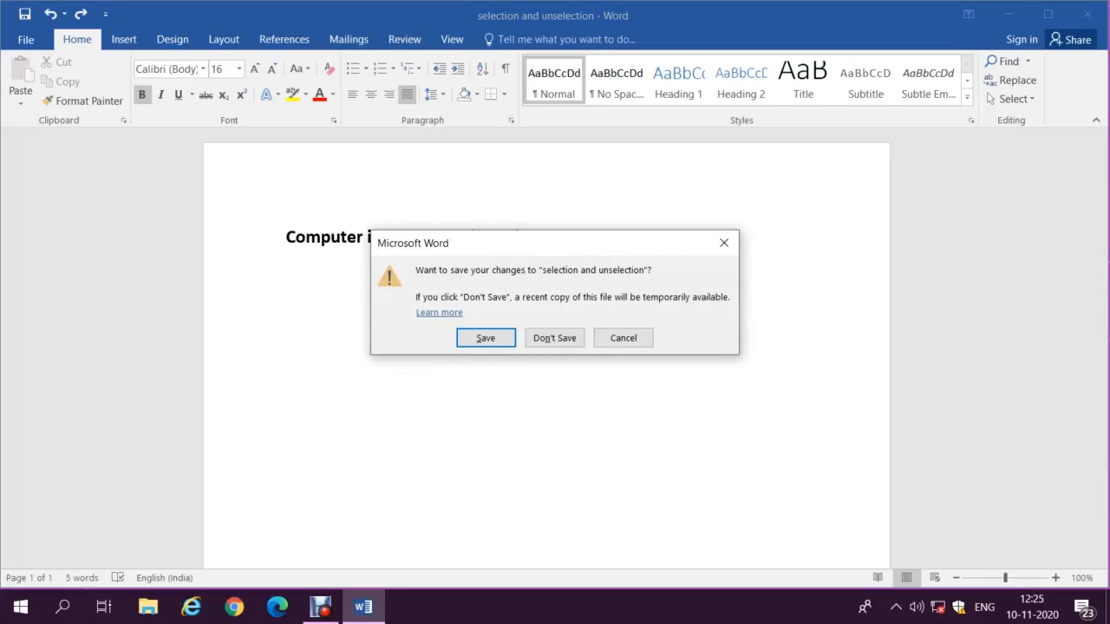
key("Tab")
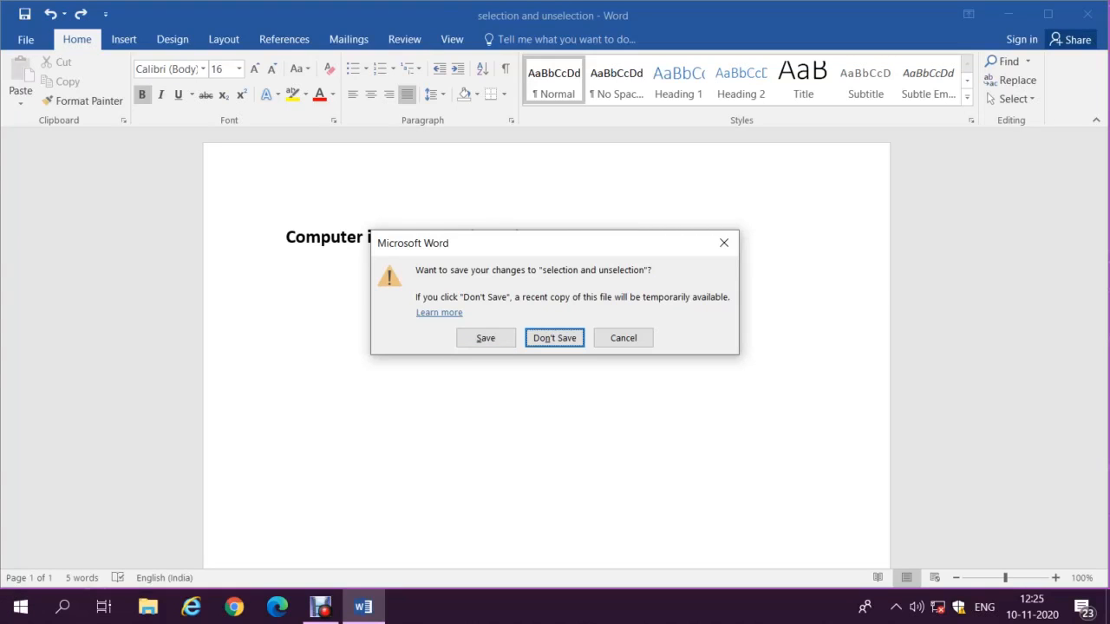
key("Return")
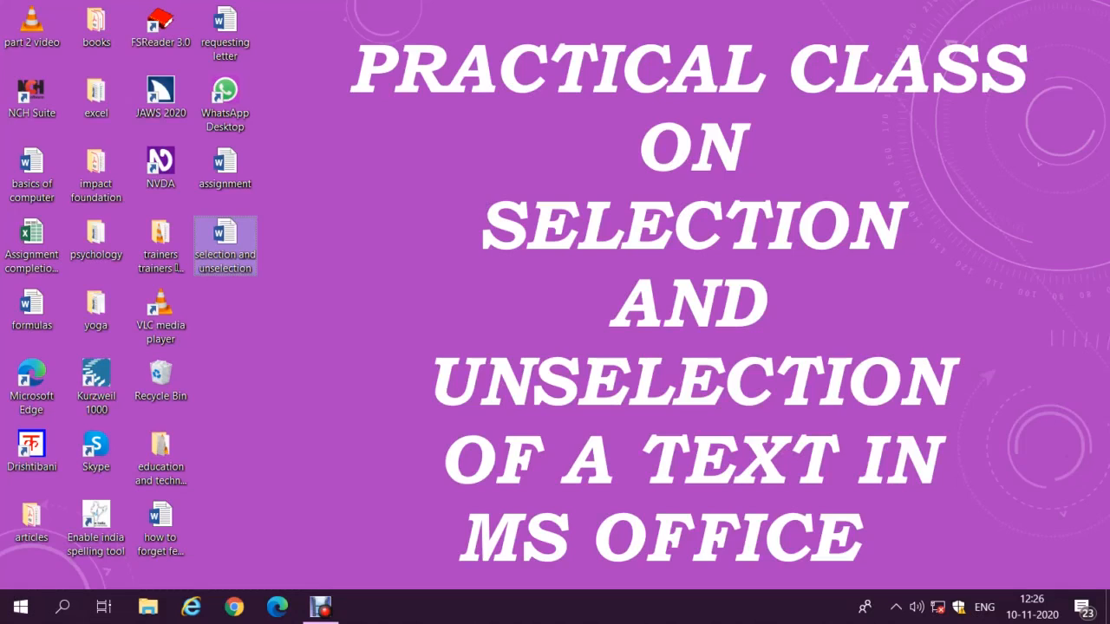
Step: Select the 'selection and unselection' icon on the desktop and open it in Word
key("s")
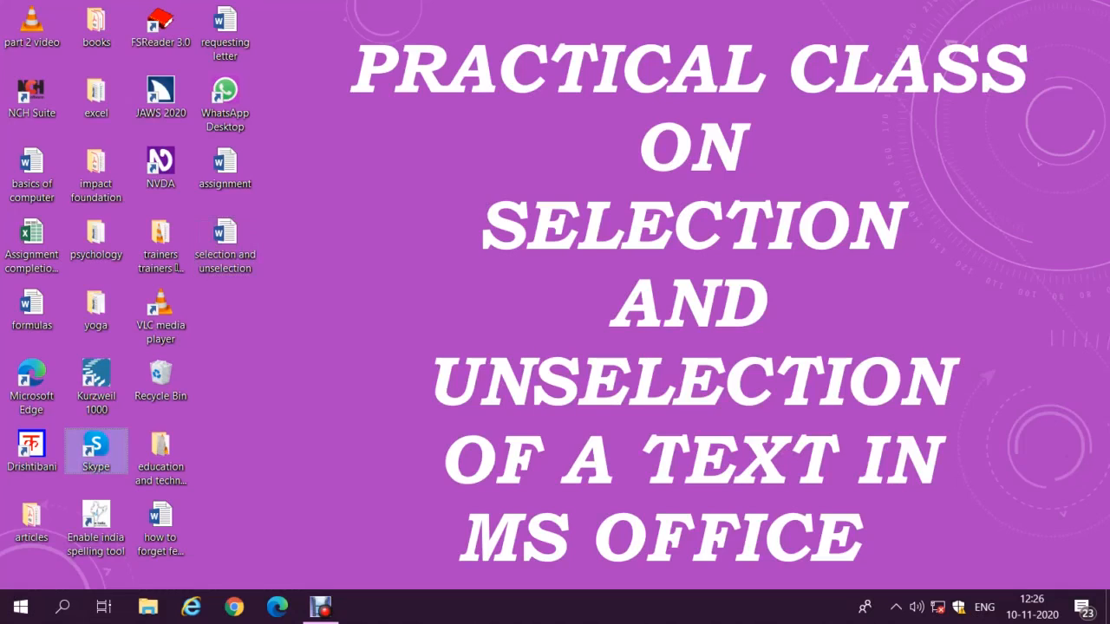
key("s")
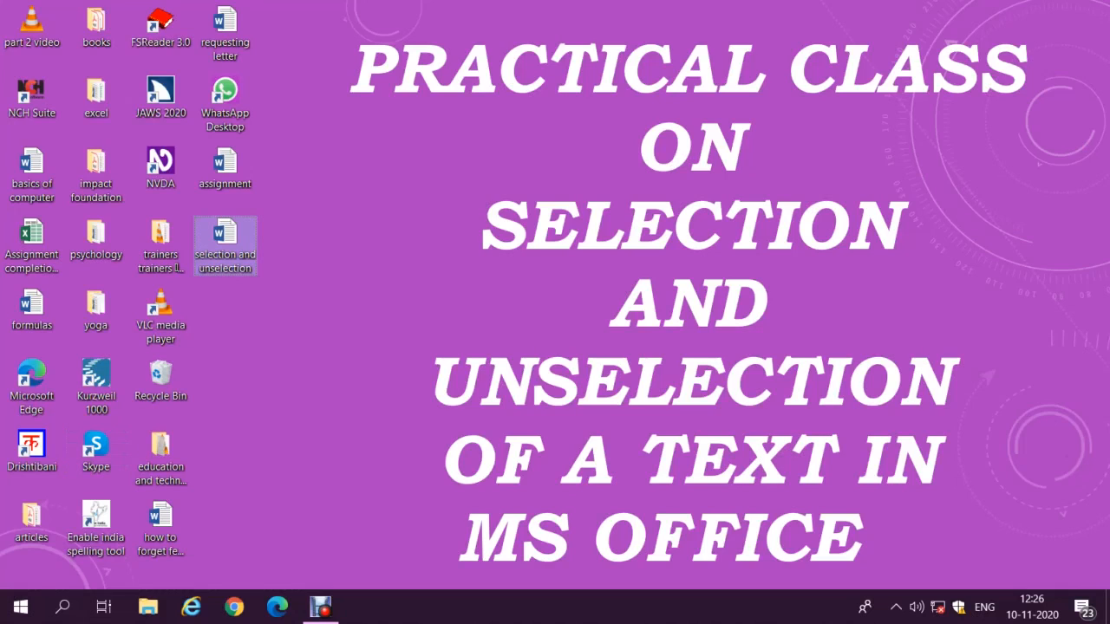
key("Return")
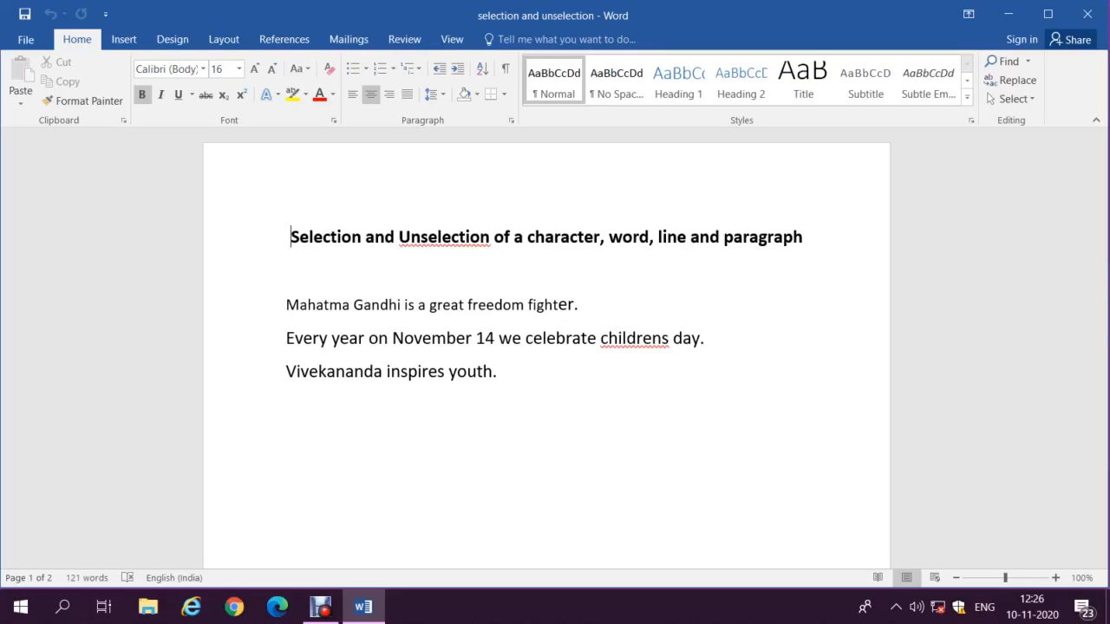
Step: Close the reopened 'selection and unselection' document with Ctrl+W and exit Word with Alt+F4
key("ctrl+w")
key("alt+F4")
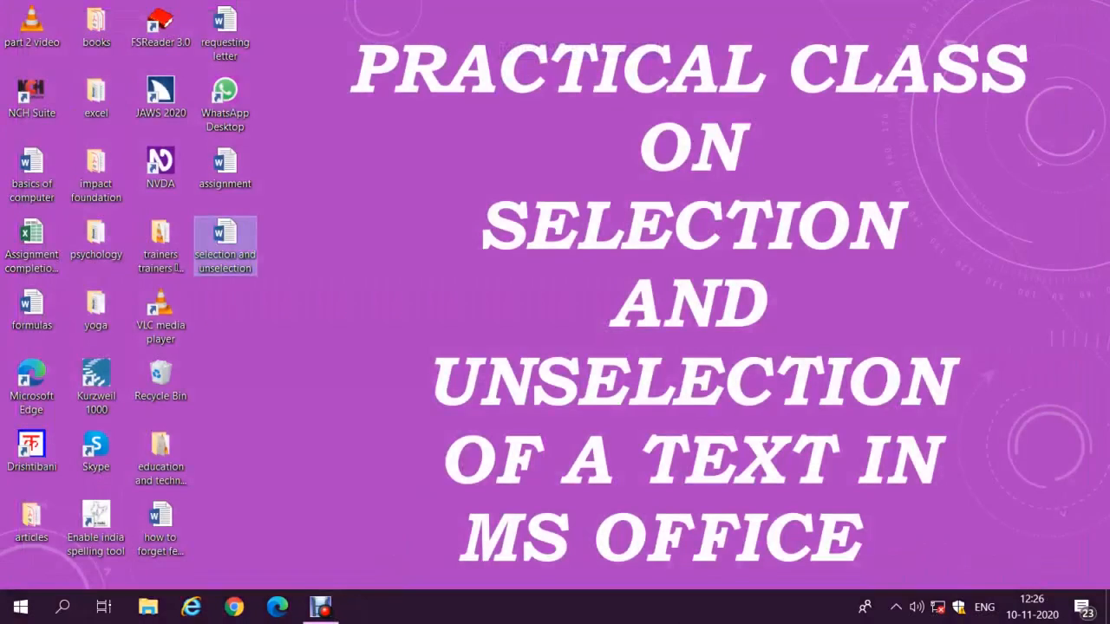